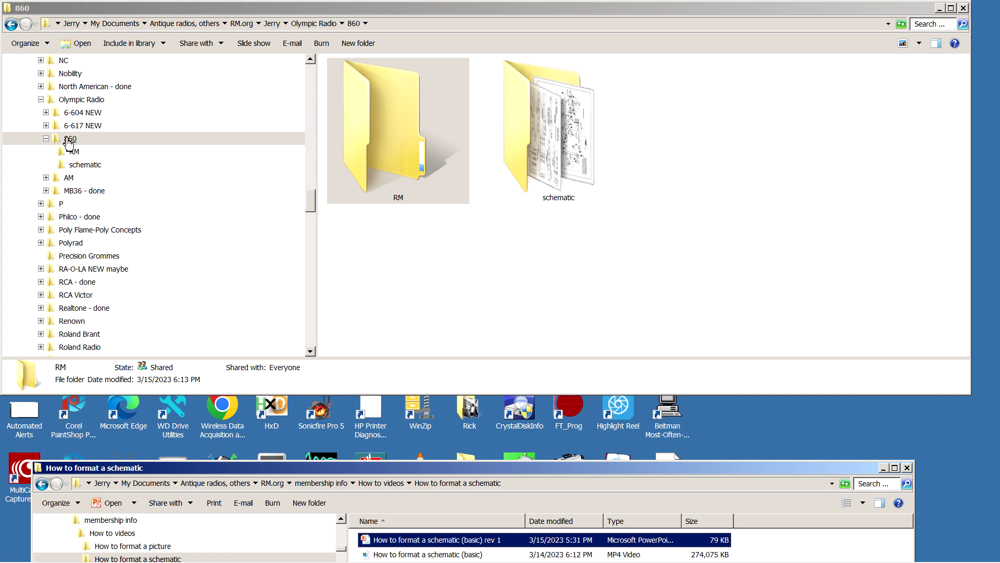
# Step: Examine the RM and schematic subfolders of the 860 folder and look over the four scanned schematic images
pyautogui.click(70, 139)
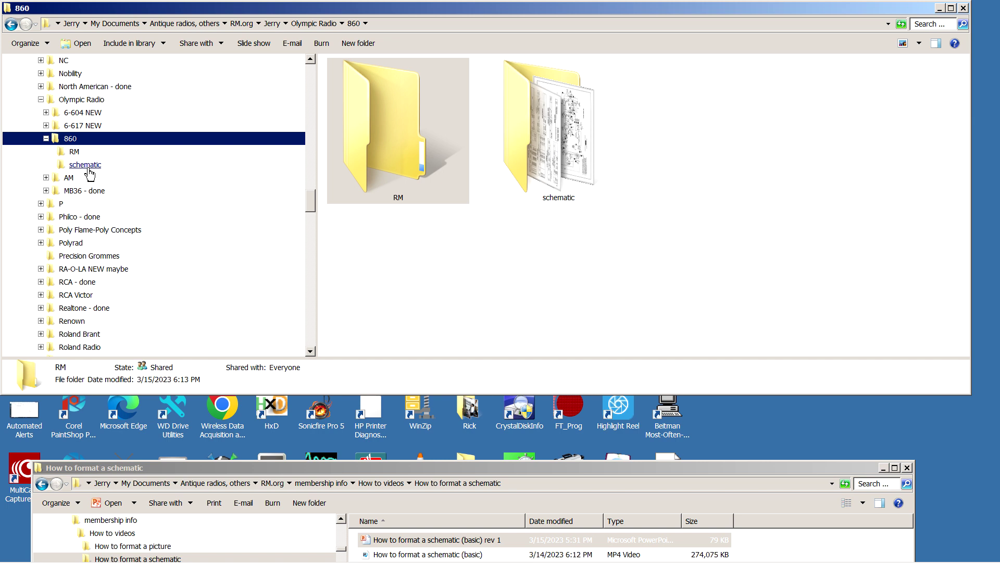
pyautogui.click(77, 155)
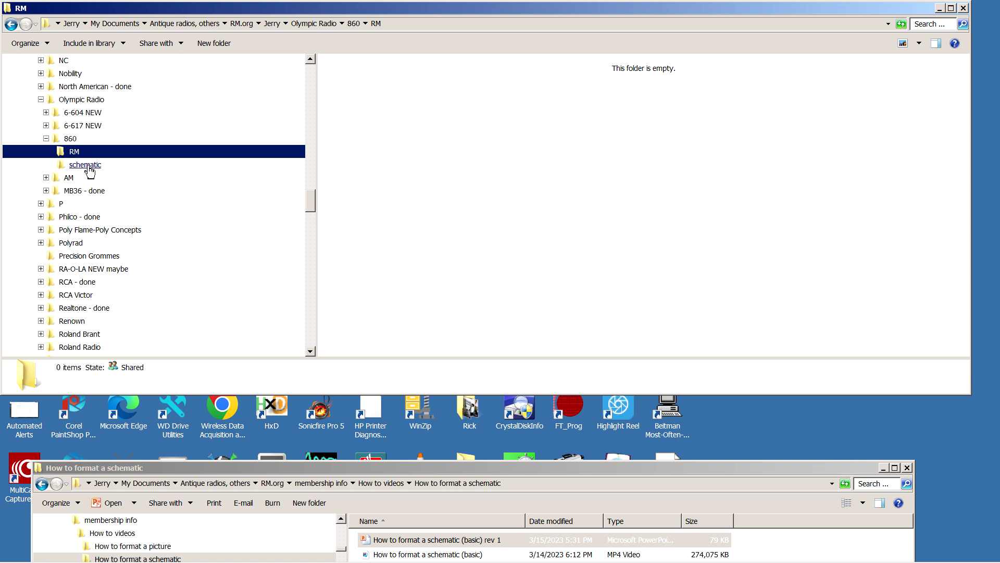
pyautogui.click(85, 164)
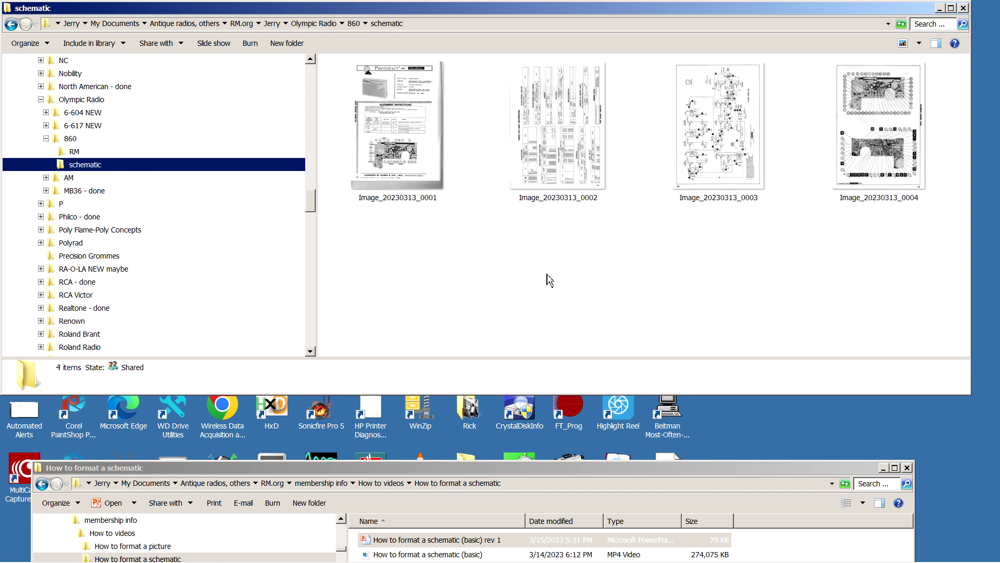
pyautogui.click(404, 137)
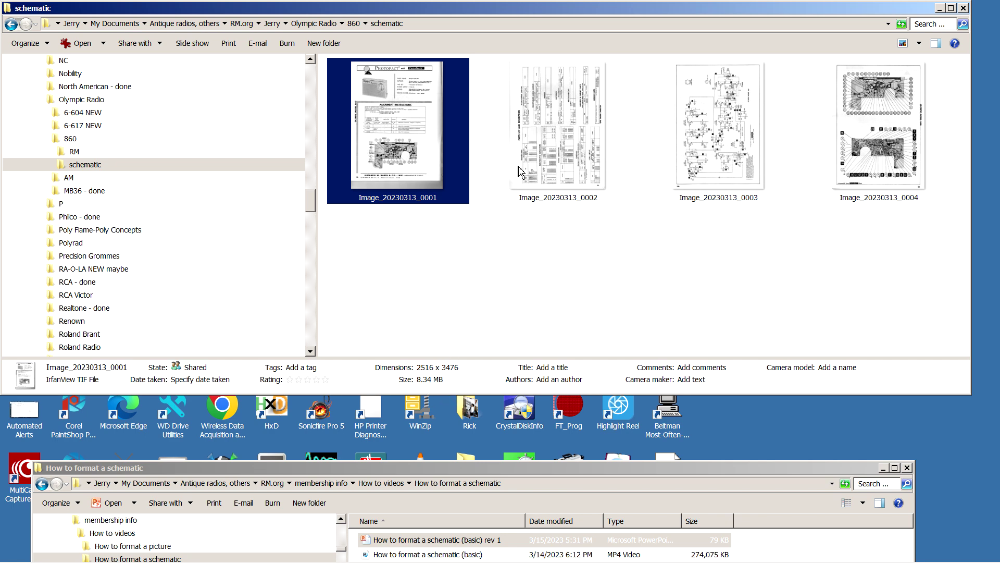
pyautogui.click(573, 155)
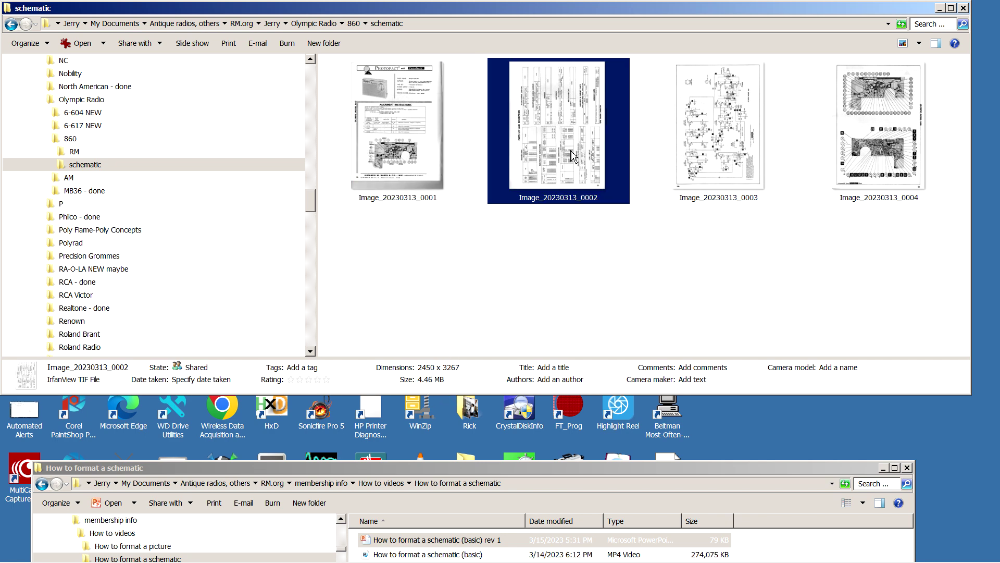
pyautogui.click(717, 166)
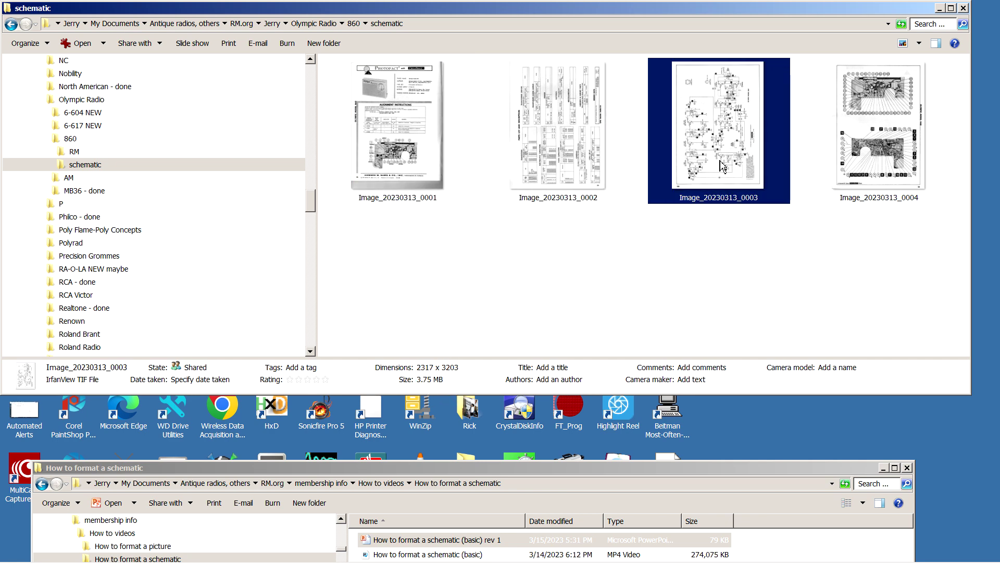
pyautogui.click(895, 141)
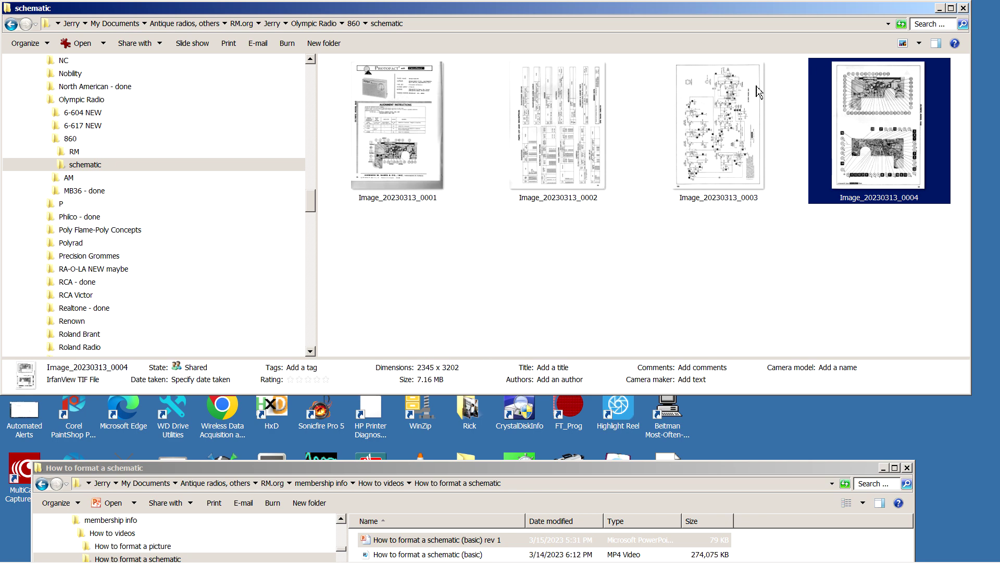
# Step: Minimize the schematic folder window and switch to IrfanView 64
pyautogui.click(937, 8)
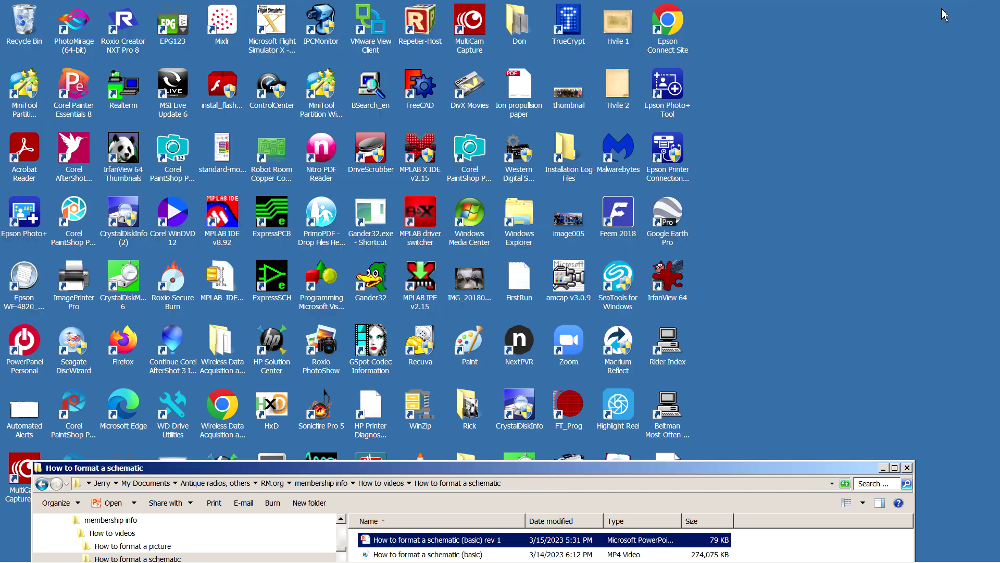
pyautogui.doubleClick(668, 280)
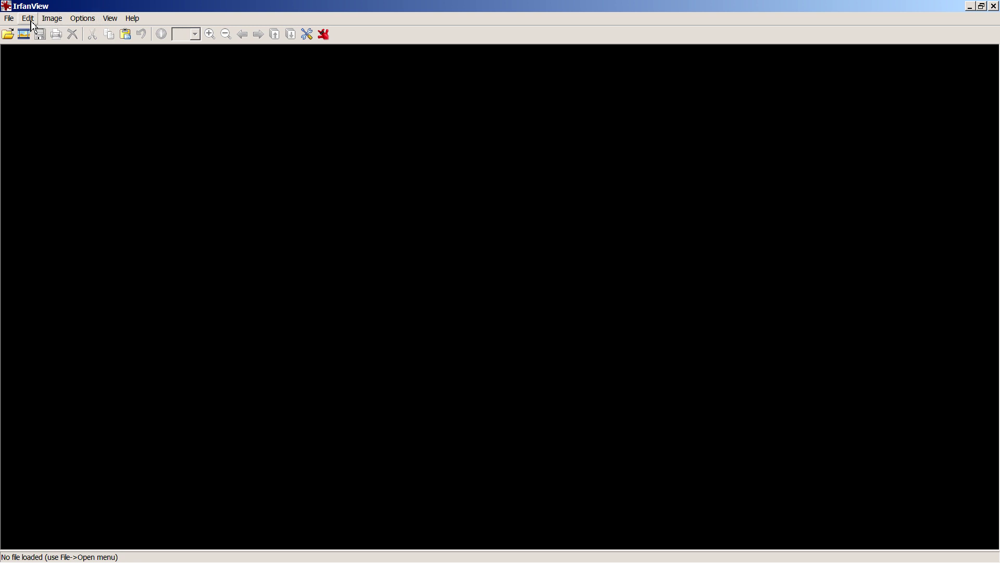
pyautogui.click(53, 22)
pyautogui.click(52, 22)
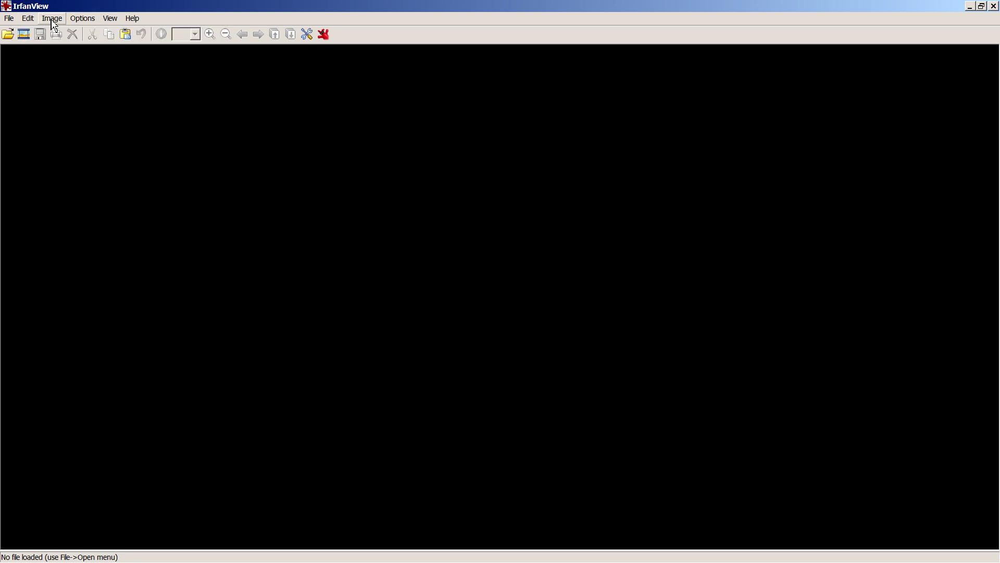
# Step: Open the scan Image_20230313_0001 from the 860 schematic folder
pyautogui.click(8, 35)
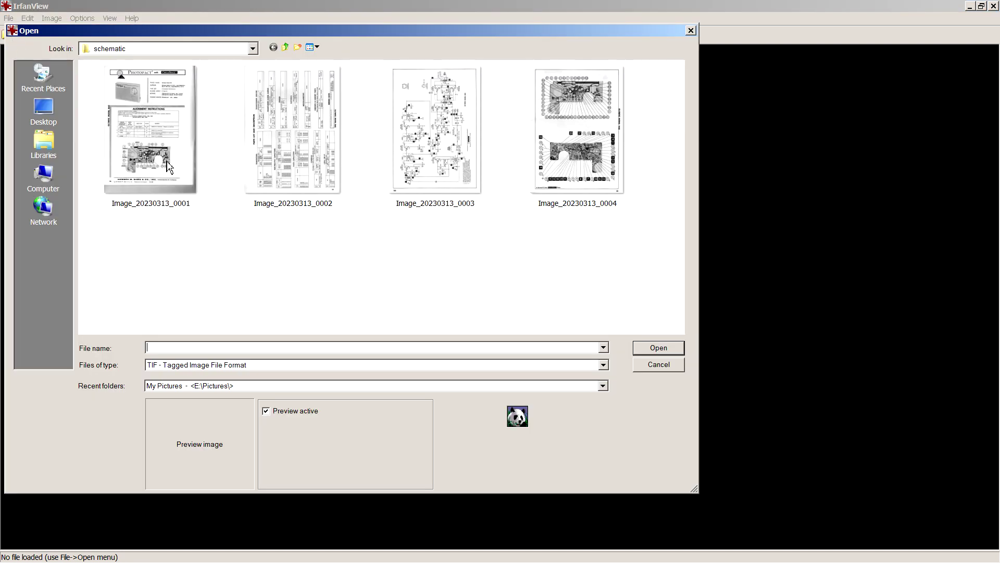
pyautogui.click(253, 49)
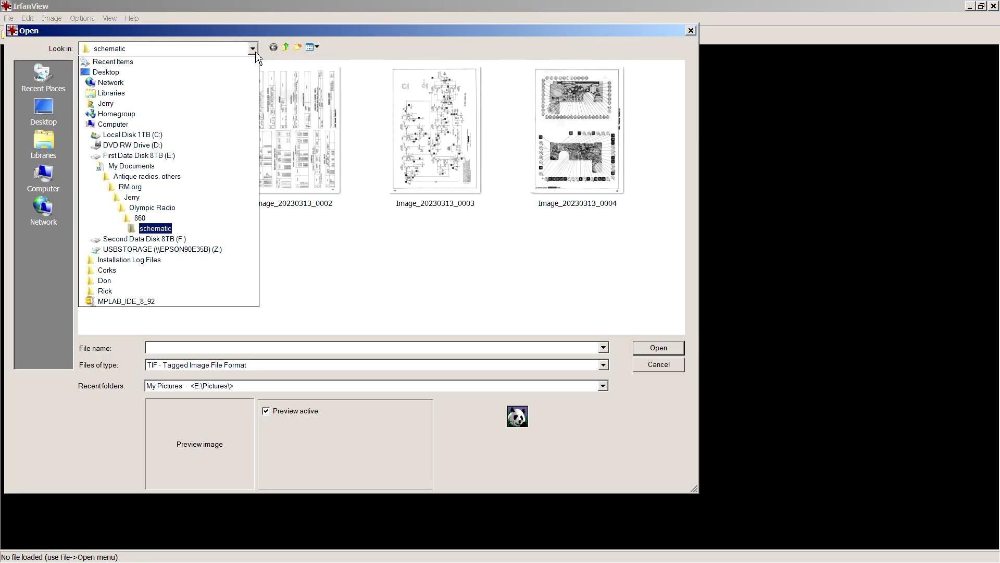
pyautogui.click(150, 231)
pyautogui.click(166, 166)
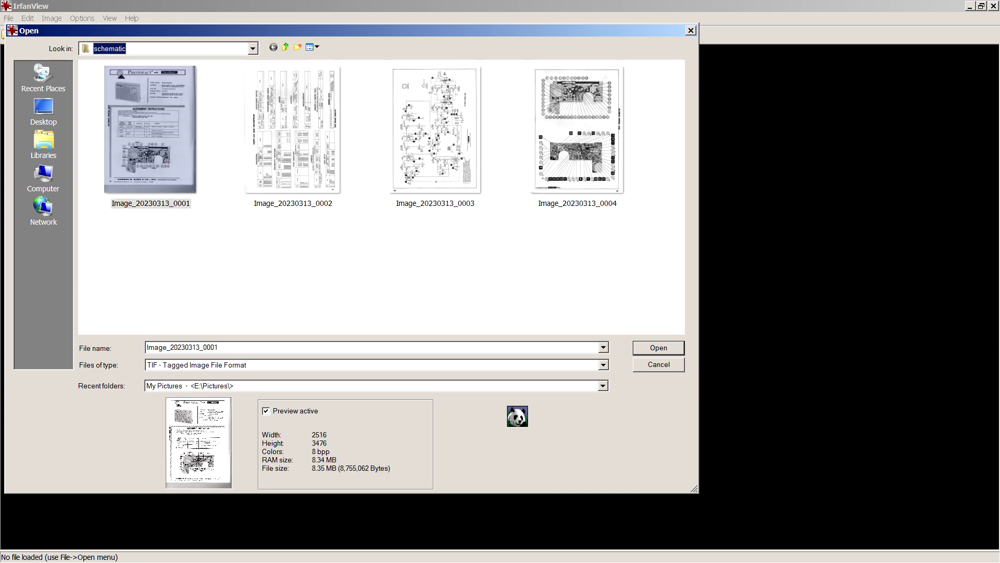
pyautogui.click(162, 160)
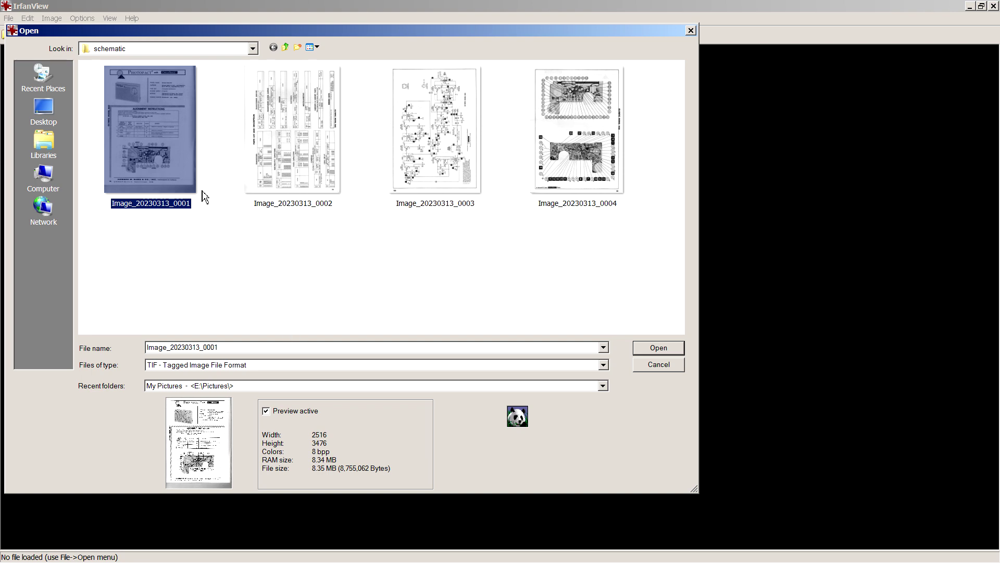
pyautogui.doubleClick(164, 156)
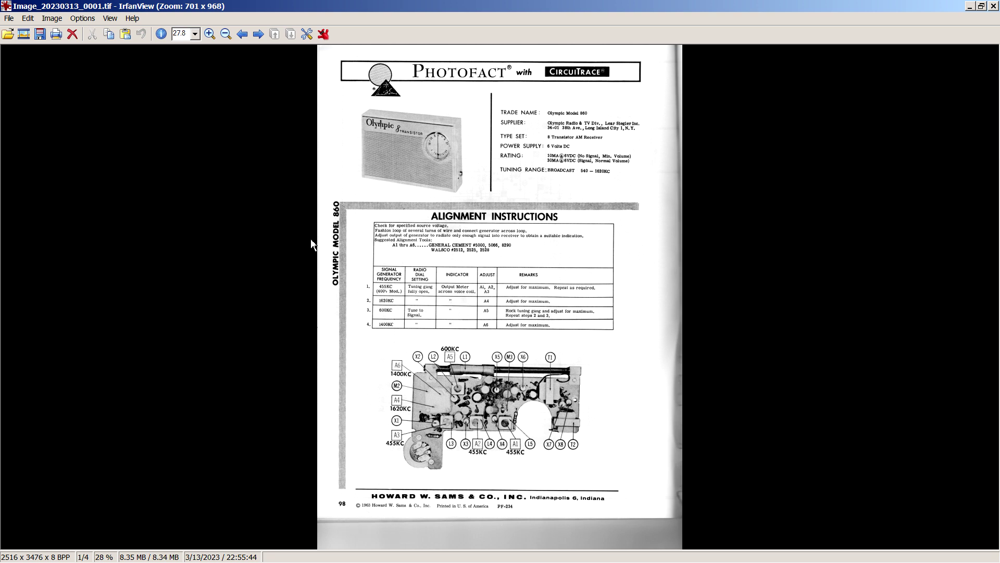
# Step: Crop the scan to the printed page, about 2376 x 3239 pixels from its upper-left corner, excluding the dark scan edges
pyautogui.click(321, 47)
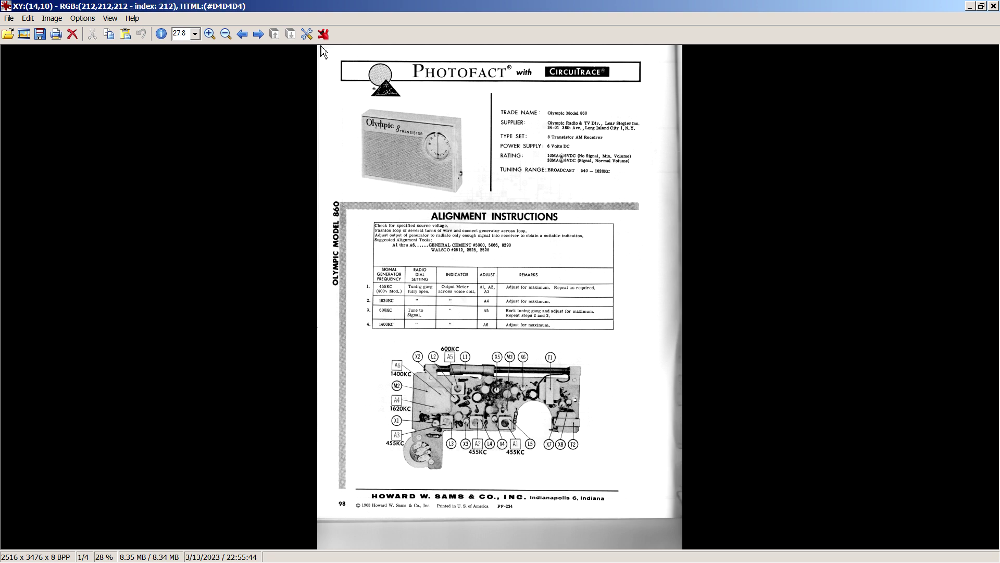
pyautogui.moveTo(321, 48); pyautogui.dragTo(663, 515)
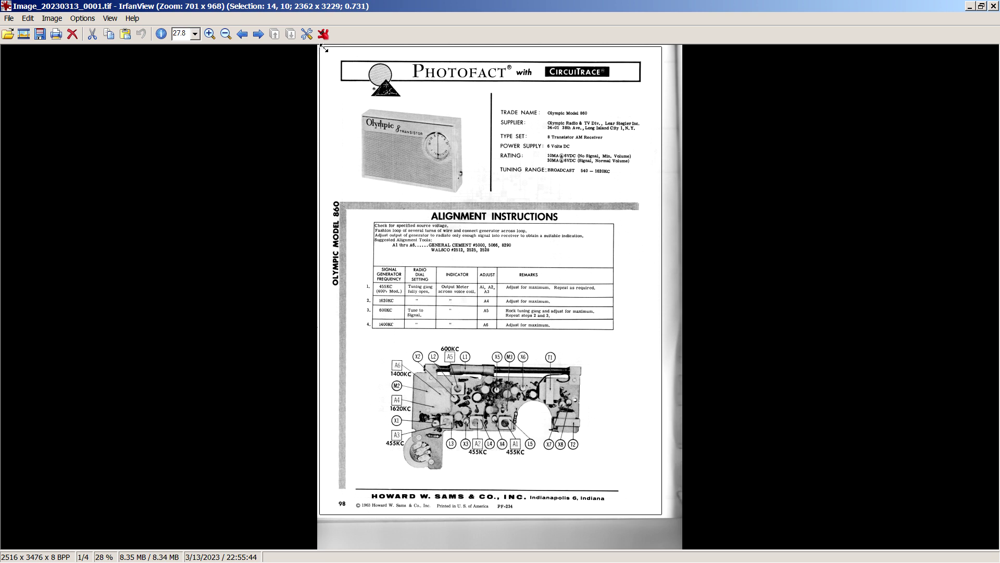
pyautogui.moveTo(323, 48); pyautogui.dragTo(316, 44)
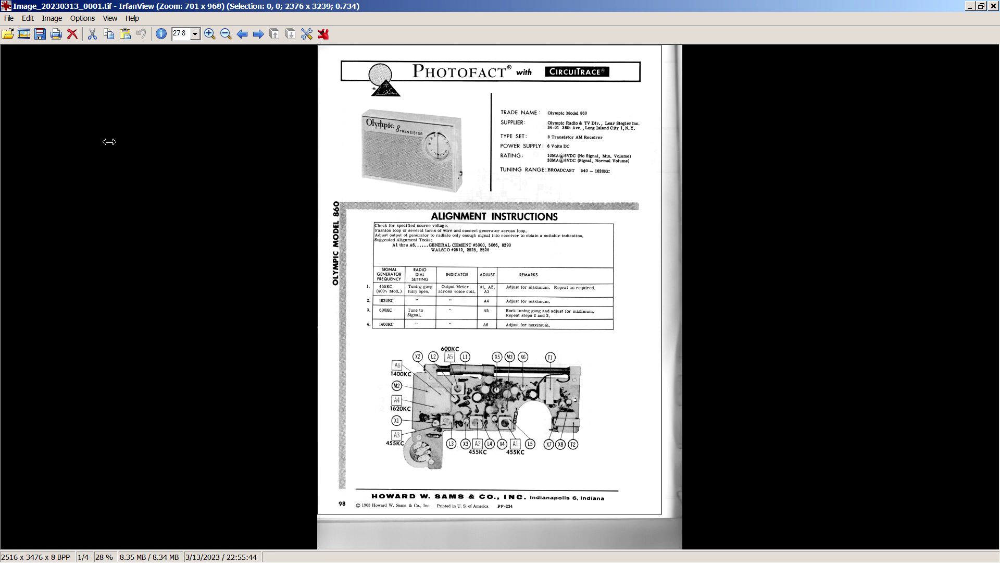
pyautogui.click(29, 21)
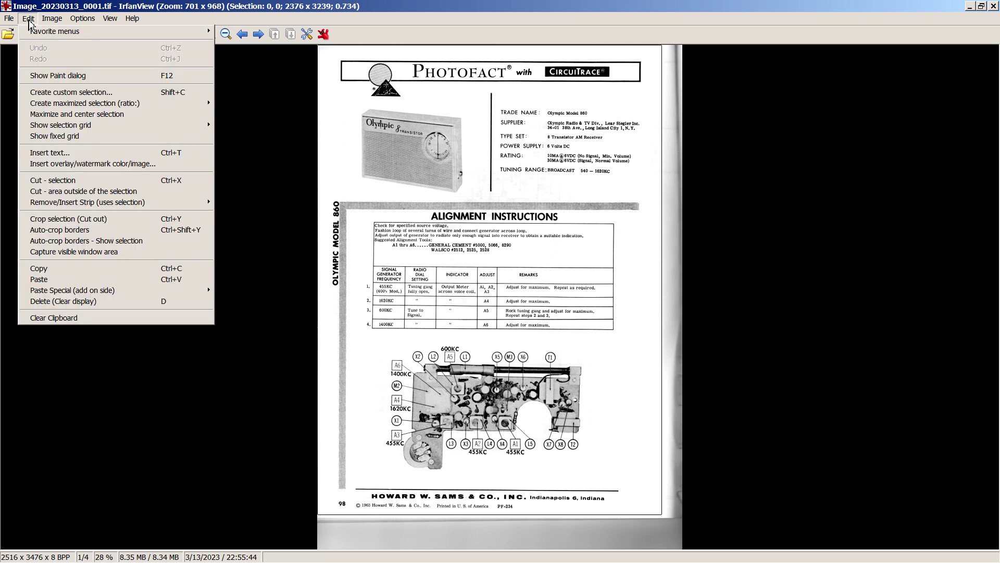
pyautogui.click(61, 219)
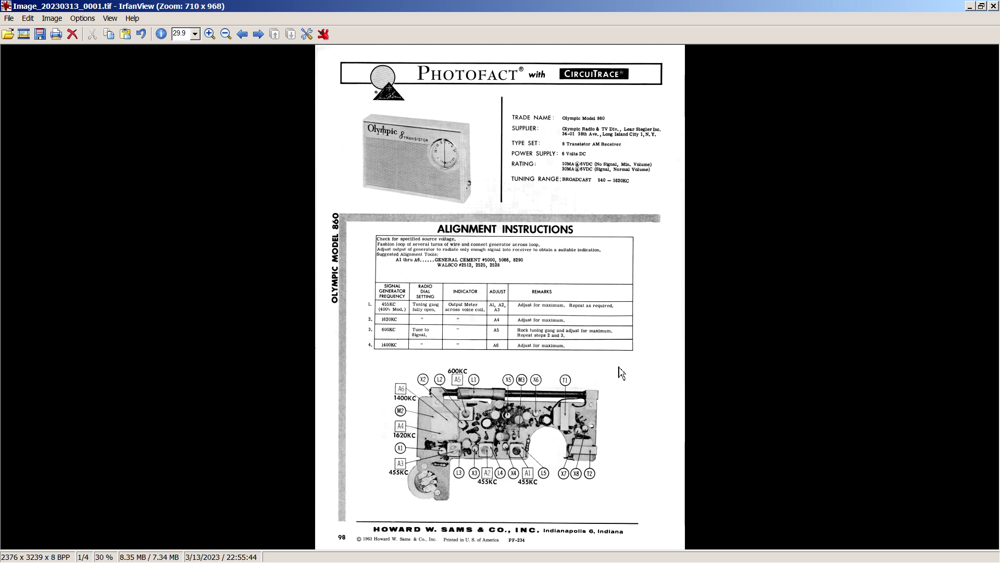
# Step: Resize the page image to a height of 27 cm with the aspect ratio preserved
pyautogui.click(29, 19)
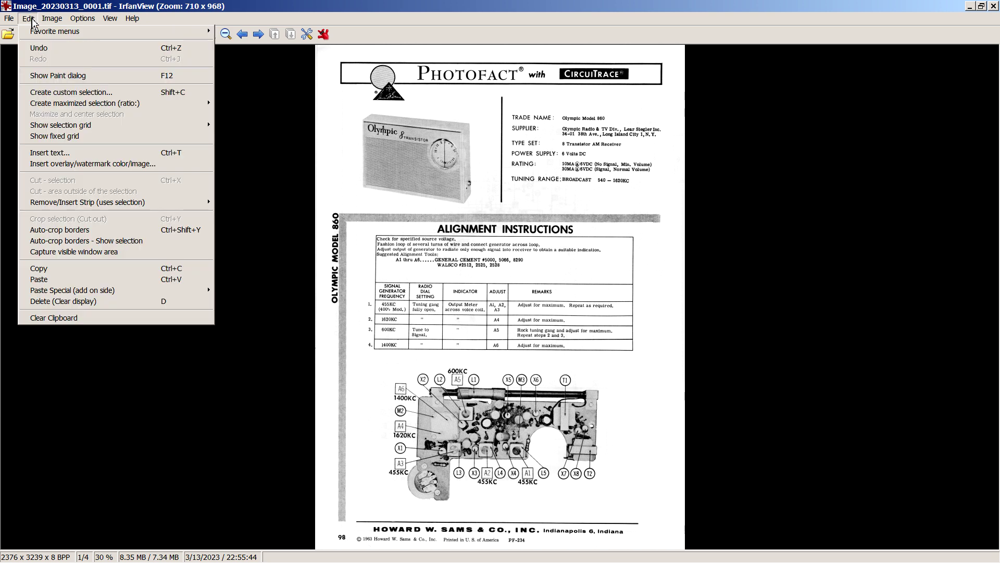
pyautogui.moveTo(43, 22)
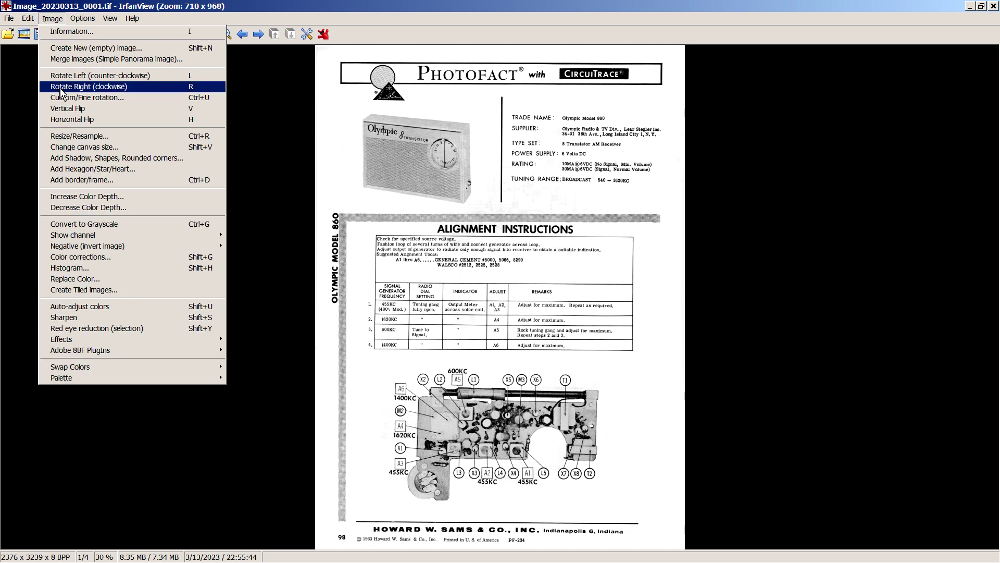
pyautogui.click(83, 137)
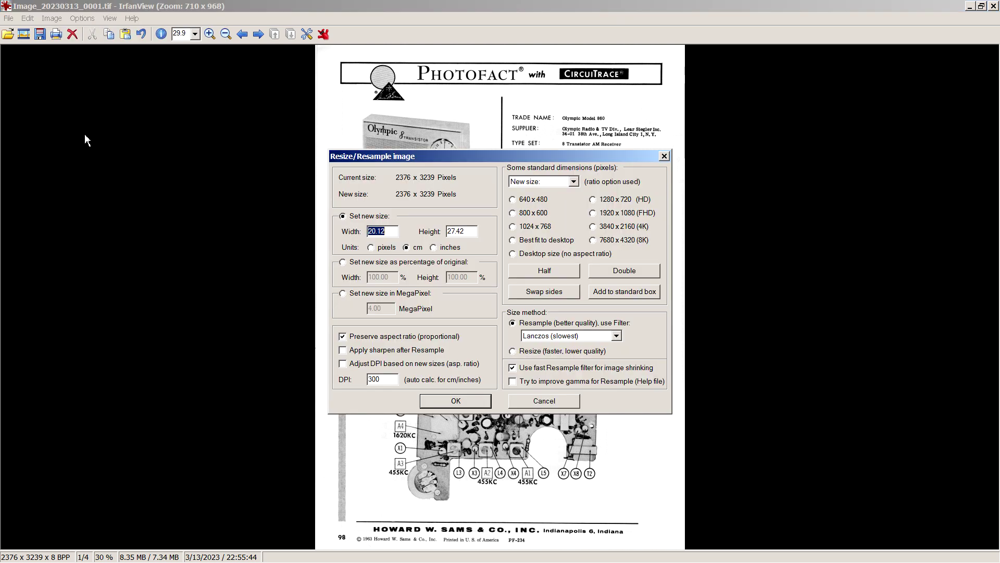
pyautogui.click(371, 248)
pyautogui.click(406, 248)
pyautogui.moveTo(472, 233); pyautogui.dragTo(439, 234)
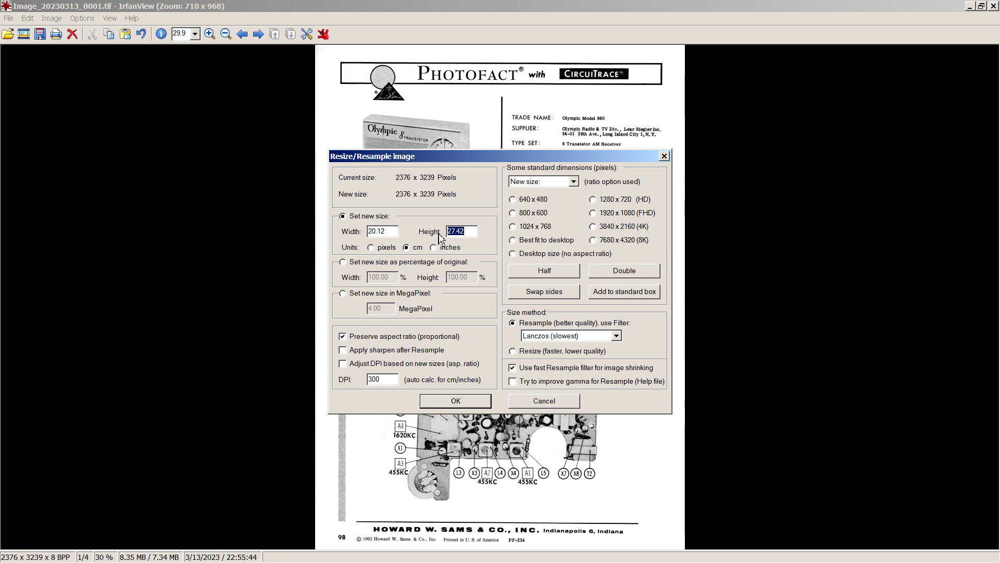
pyautogui.write('27')
pyautogui.click(456, 401)
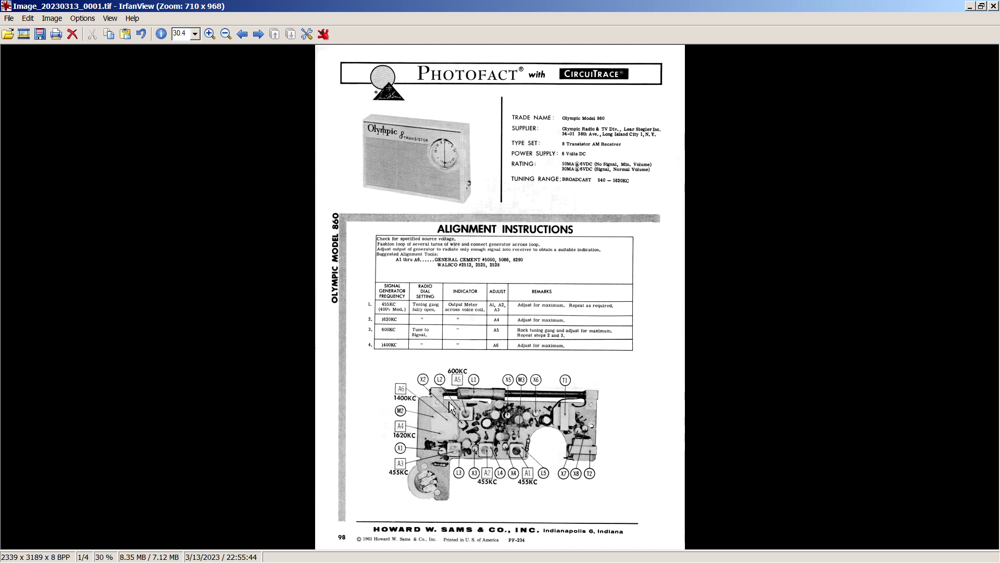
# Step: Decrease the image's color depth to a custom 4 colors as a grayscale image
pyautogui.click(52, 19)
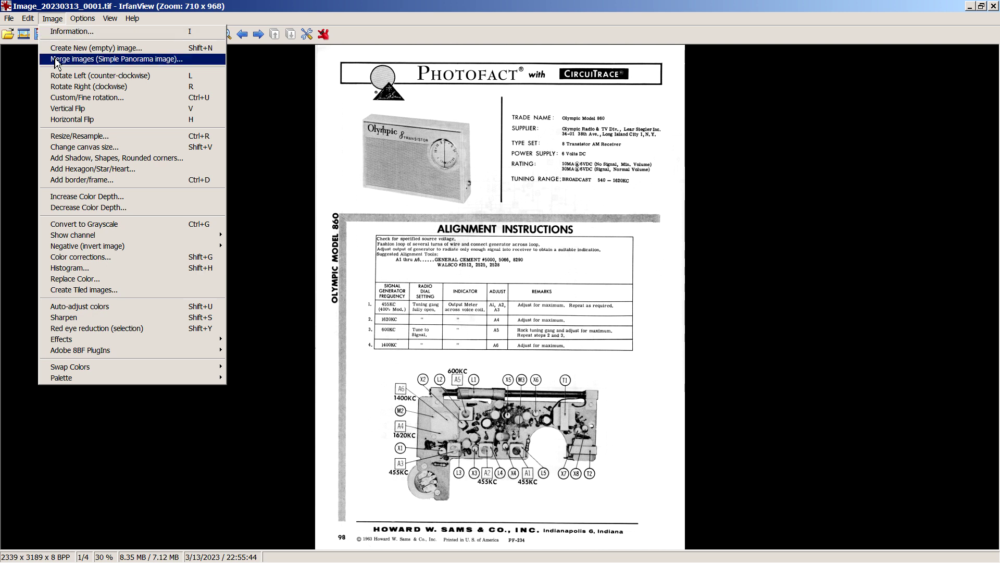
pyautogui.click(95, 211)
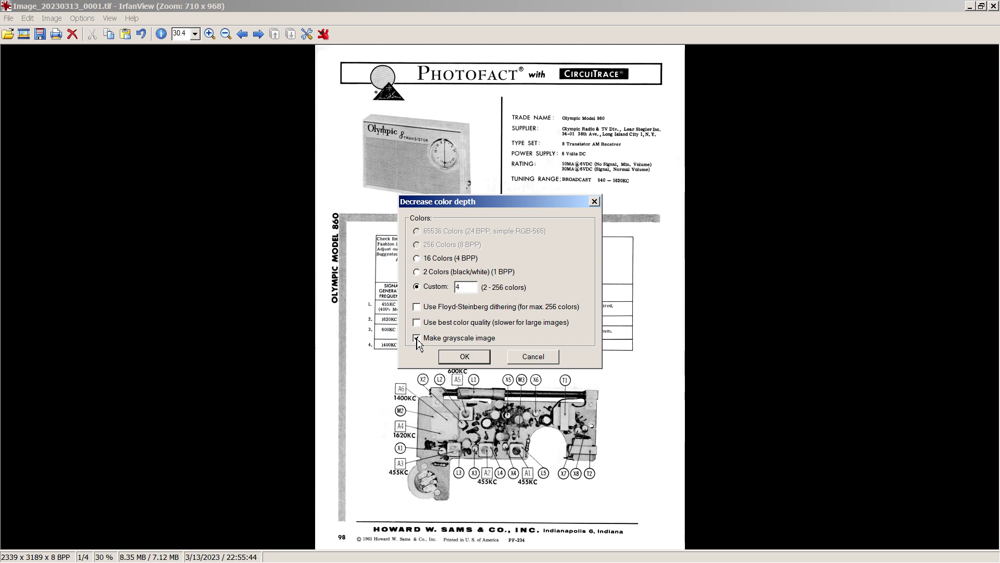
pyautogui.click(465, 357)
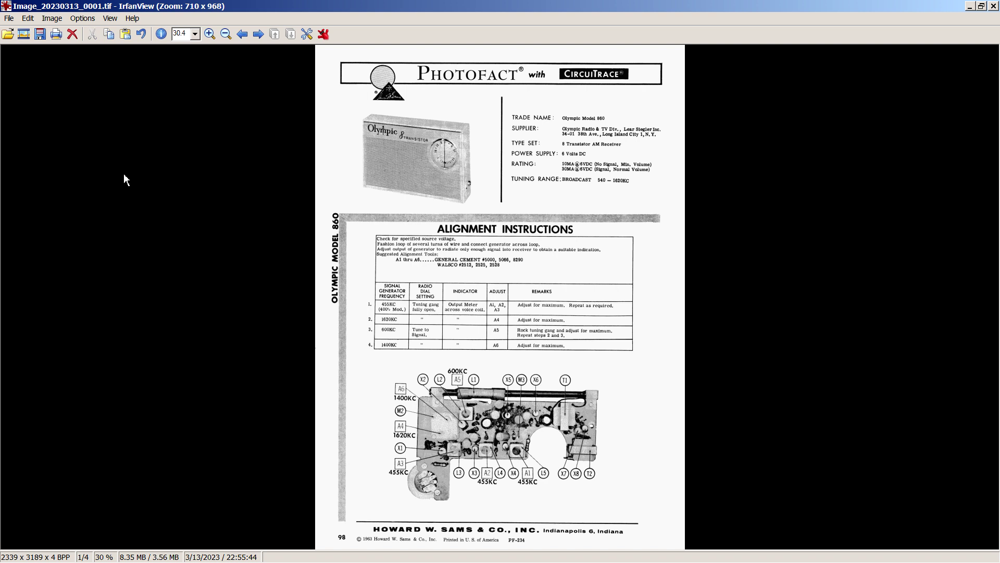
# Step: Apply color corrections to the page with contrast 77 and gamma .46, keeping the values saved on exit
pyautogui.click(54, 18)
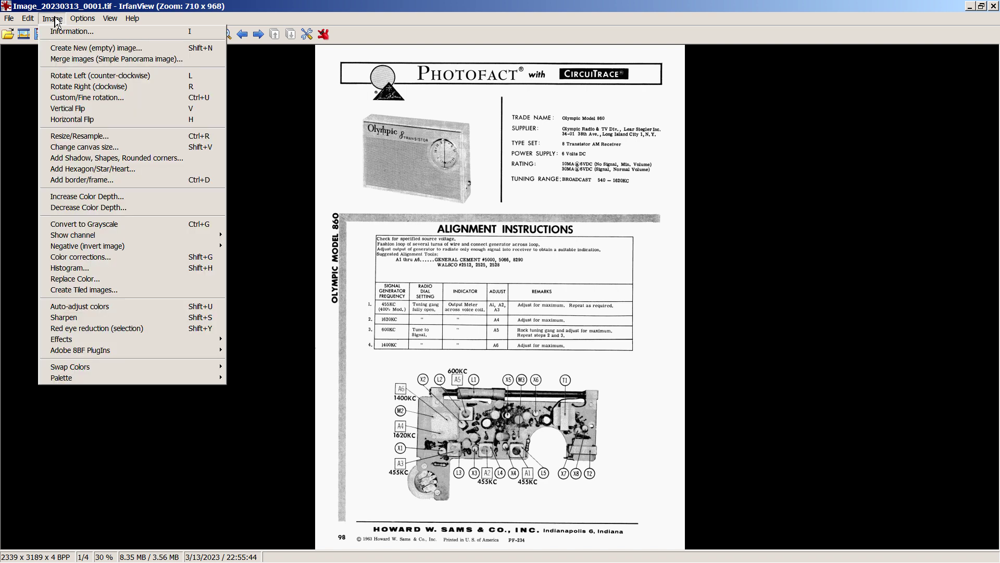
pyautogui.click(96, 257)
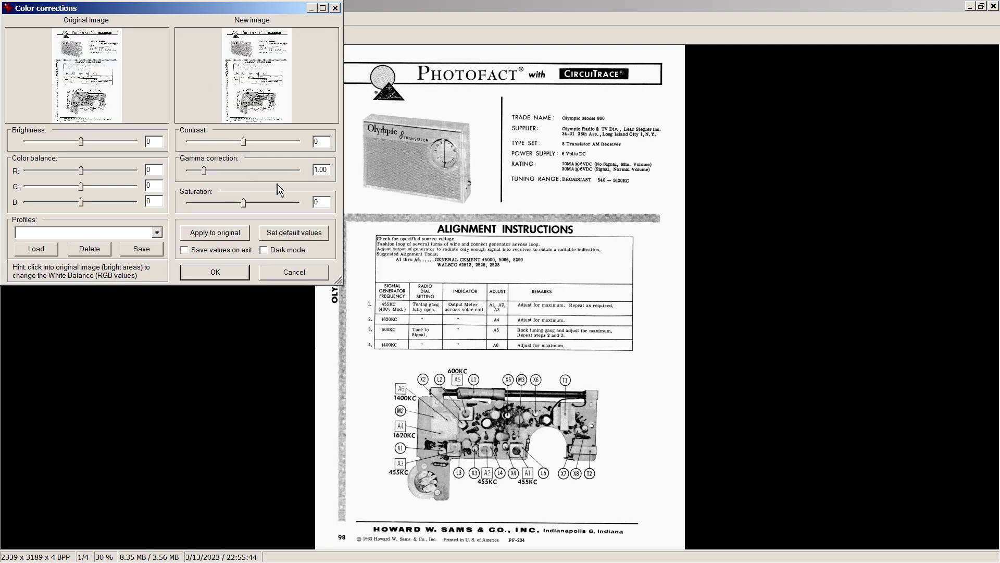
pyautogui.doubleClick(321, 143)
pyautogui.write('77')
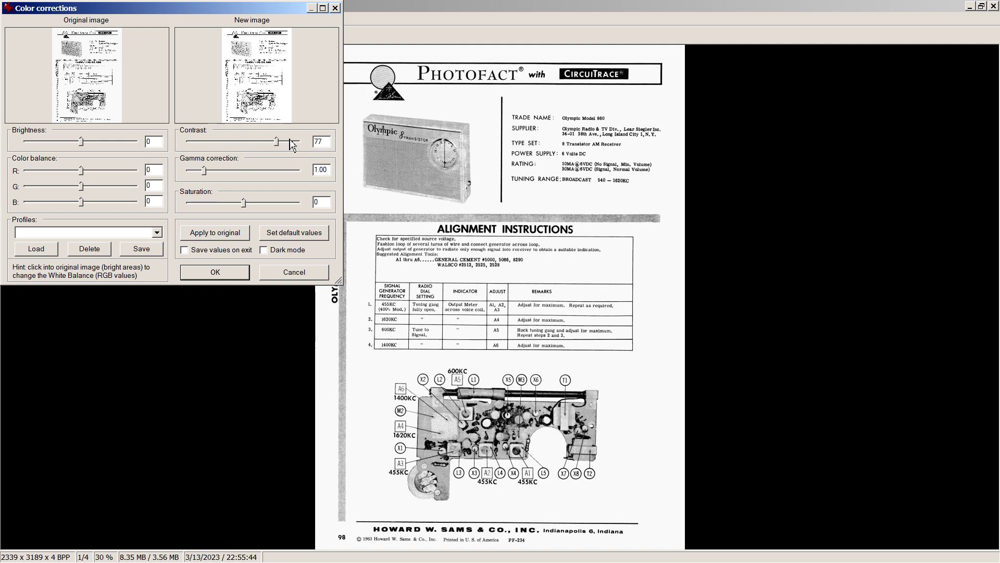
pyautogui.doubleClick(330, 169)
pyautogui.write('.46')
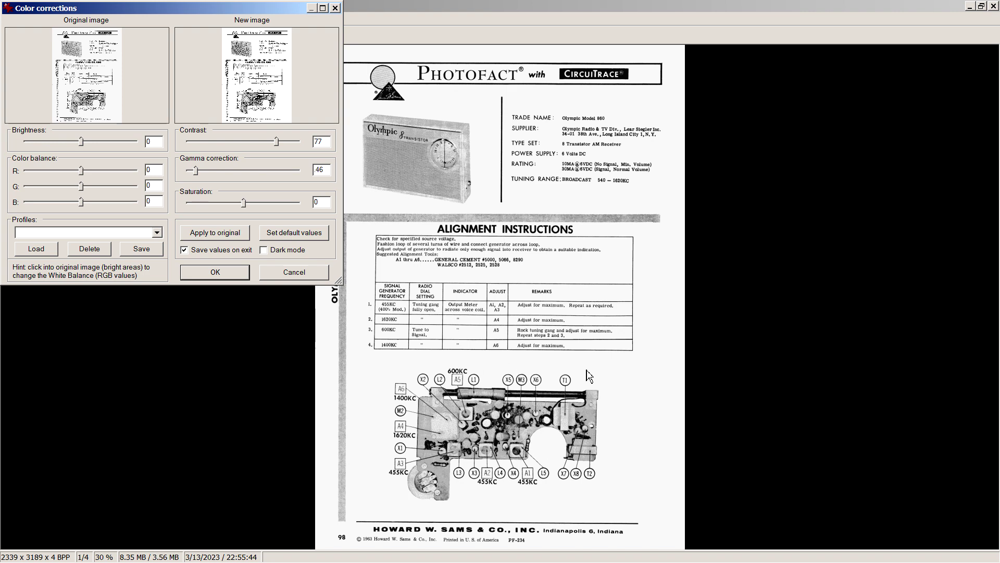
pyautogui.click(210, 236)
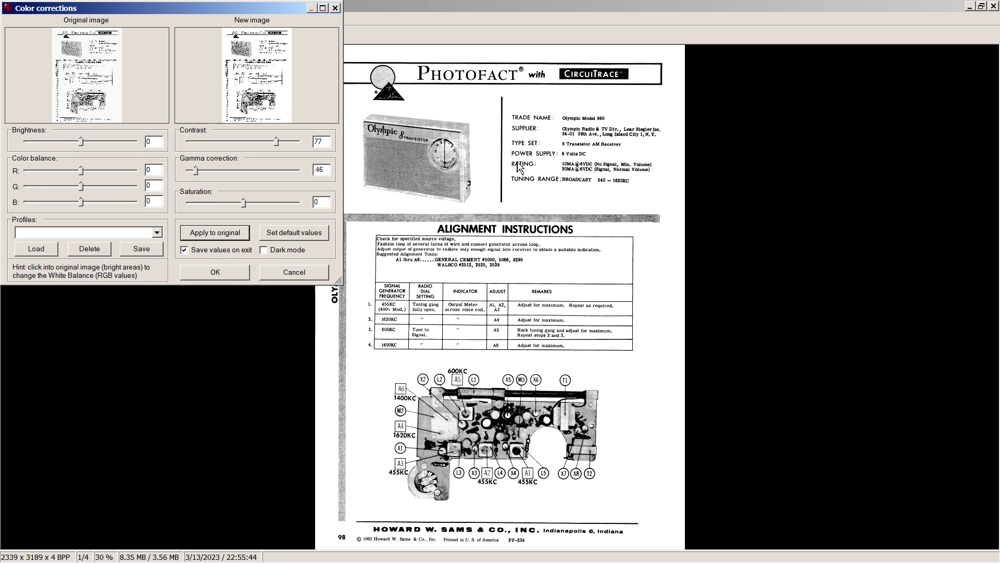
pyautogui.click(219, 275)
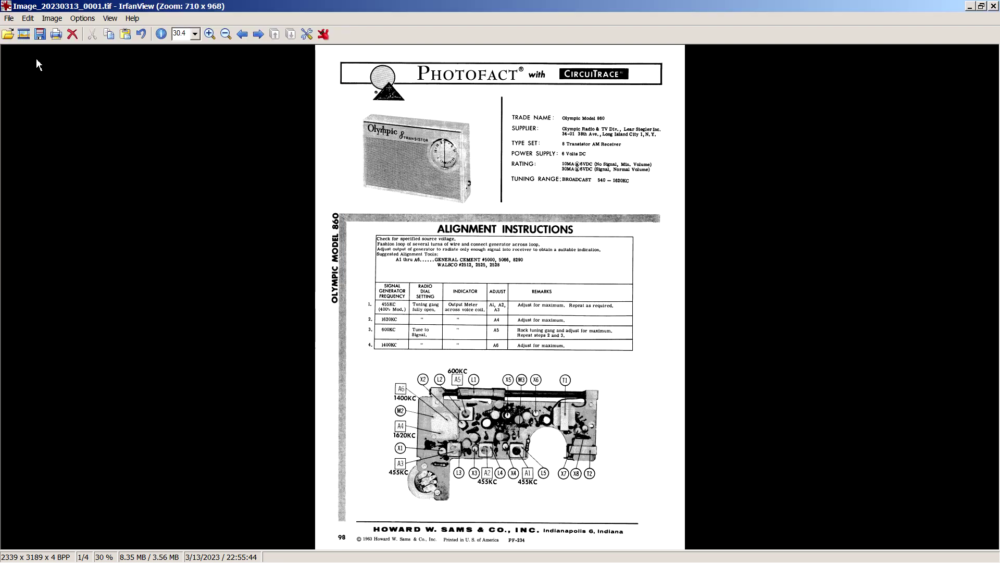
# Step: Edit the image palette, changing the off-white entry at index 3 to pure white
pyautogui.click(52, 18)
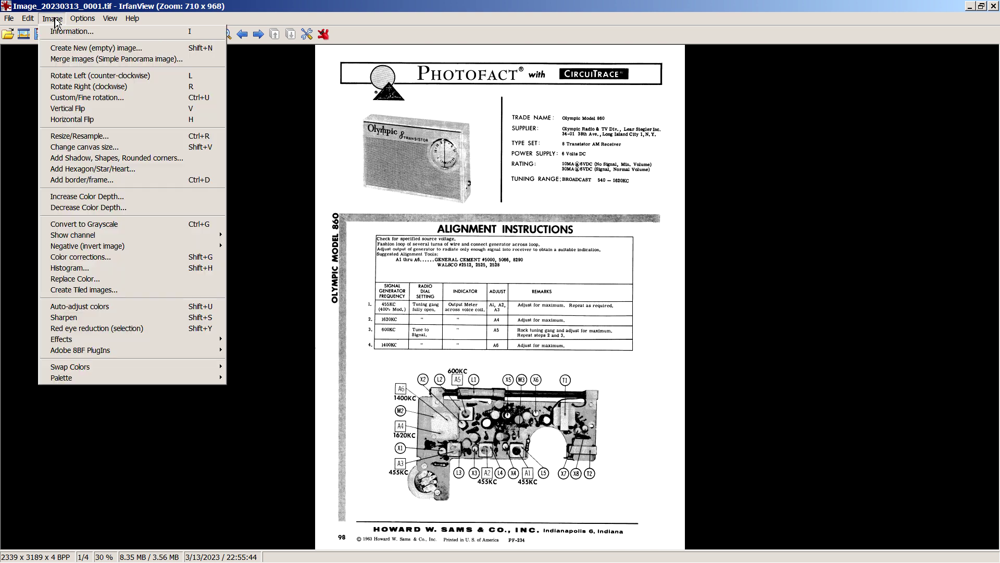
pyautogui.moveTo(144, 379)
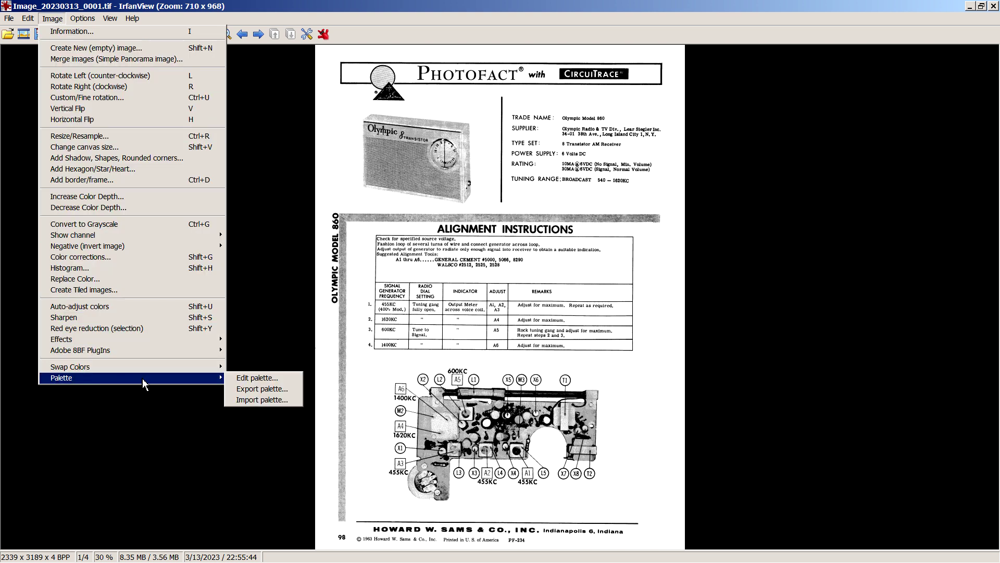
pyautogui.click(248, 378)
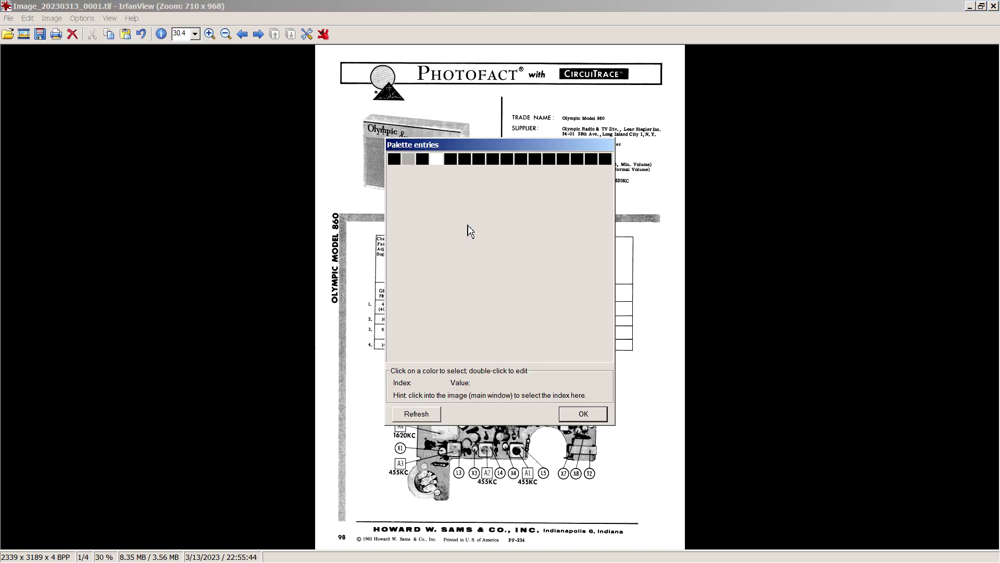
pyautogui.click(436, 162)
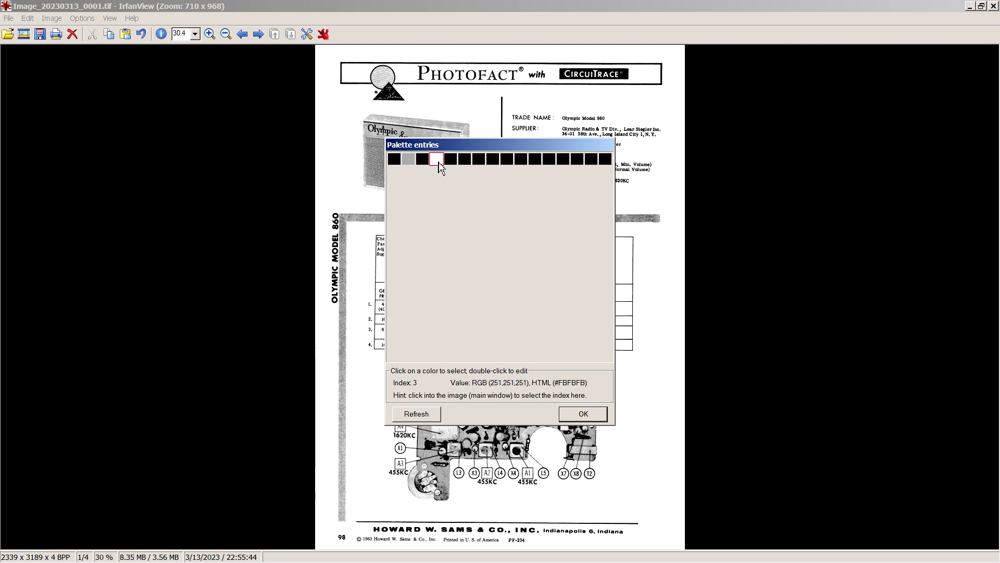
pyautogui.doubleClick(439, 165)
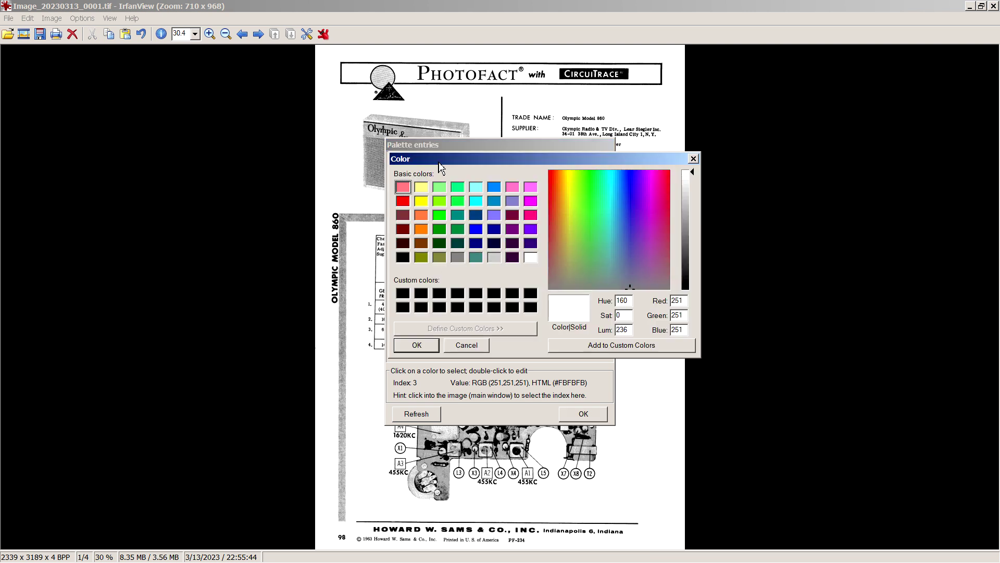
pyautogui.click(532, 259)
pyautogui.click(422, 348)
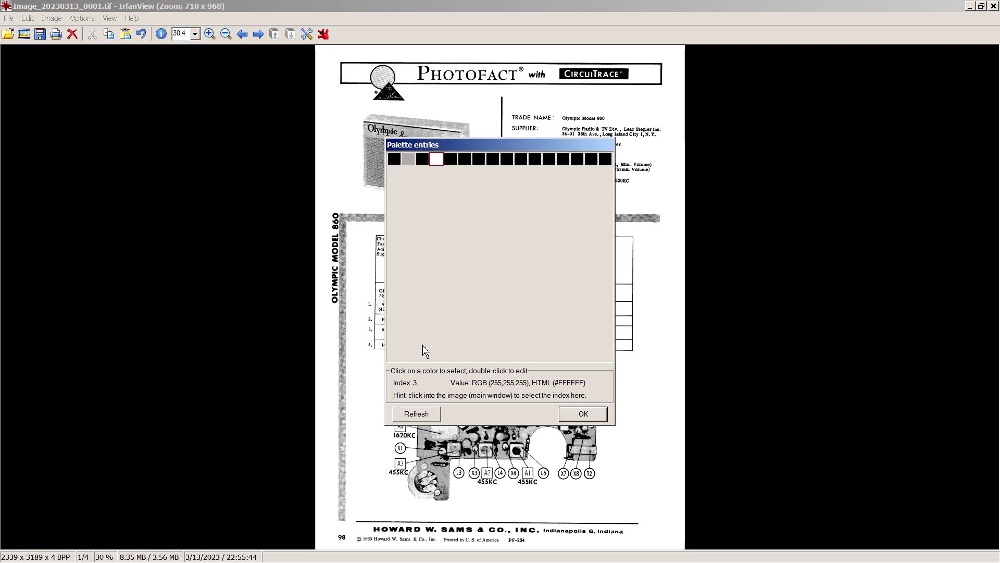
pyautogui.click(583, 414)
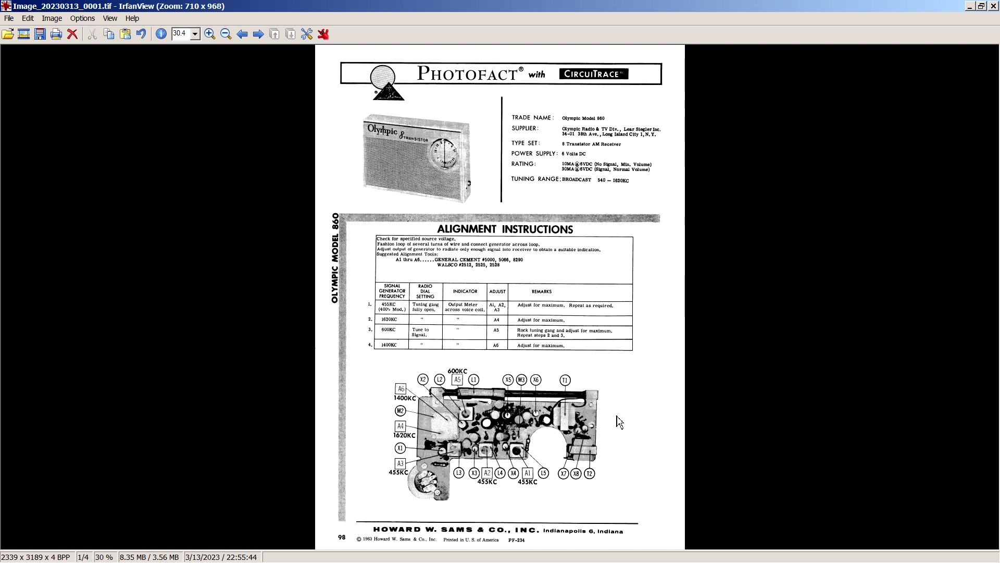
# Step: Save the corrected page as a PNG file named olympic_860_title in the 860 model's RM folder
pyautogui.press('s')
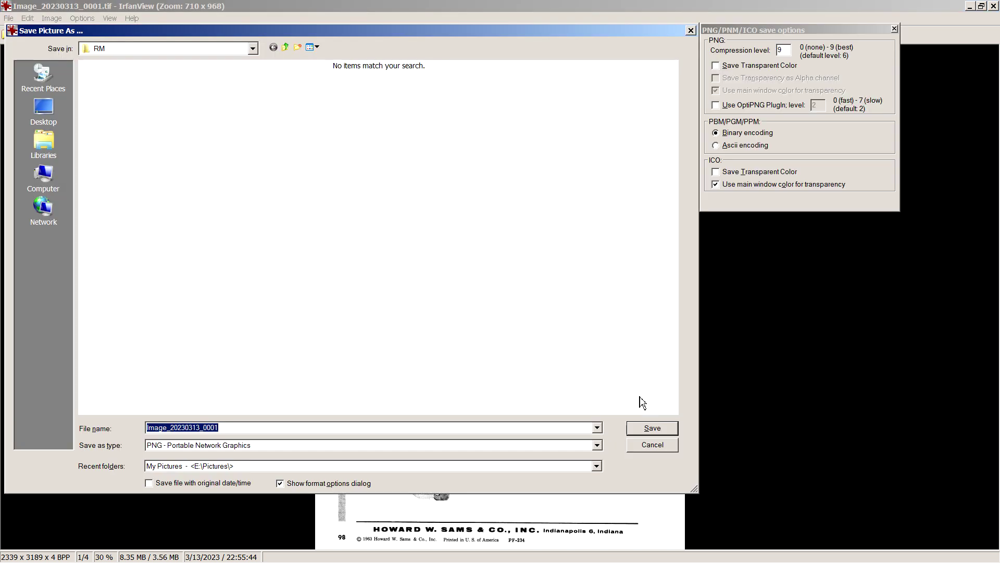
pyautogui.click(597, 446)
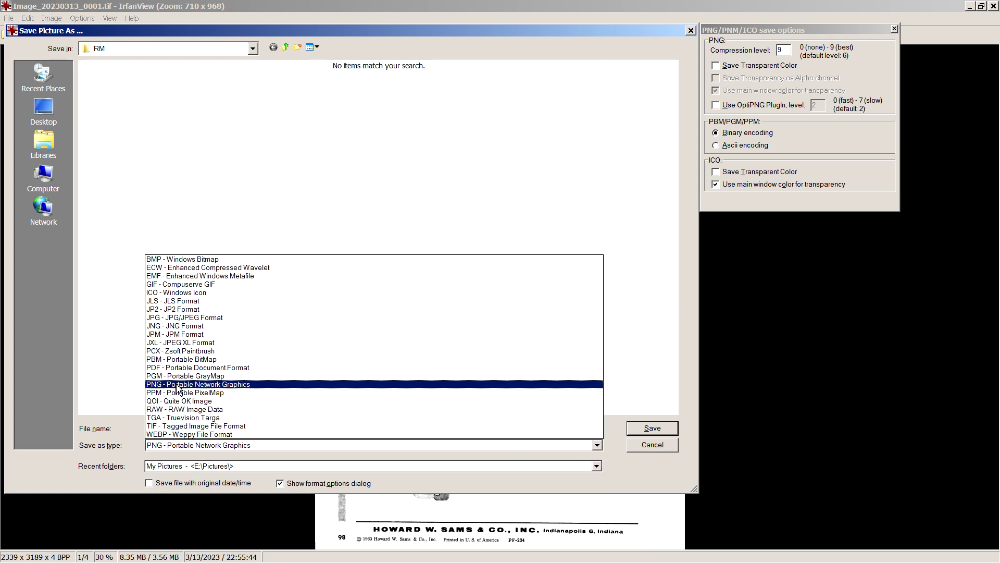
pyautogui.click(177, 387)
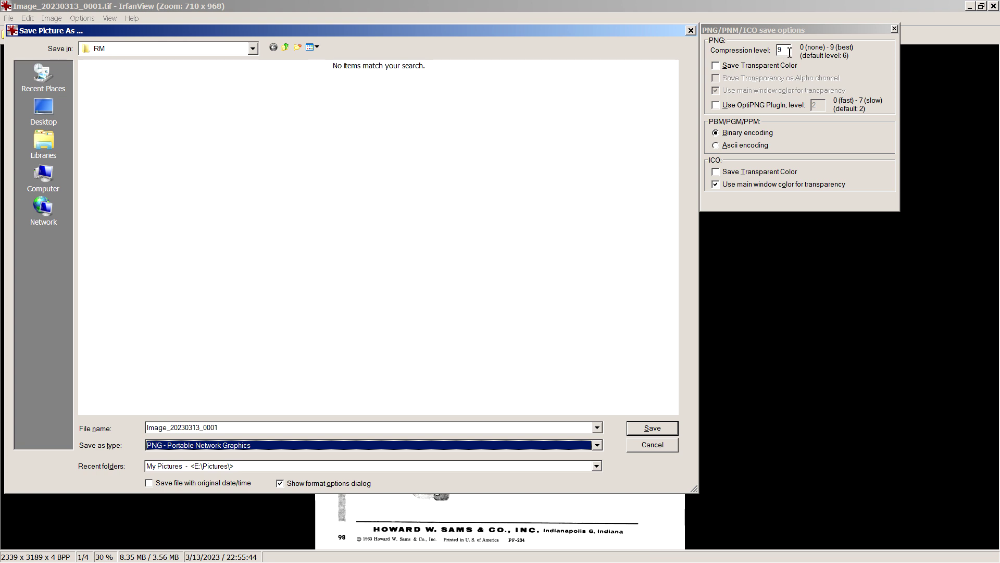
pyautogui.click(254, 50)
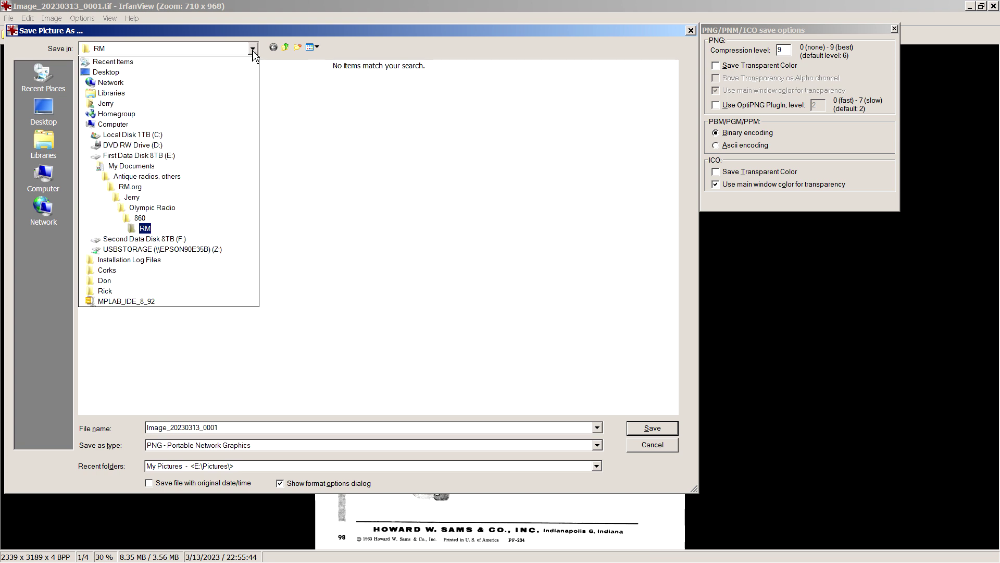
pyautogui.click(145, 231)
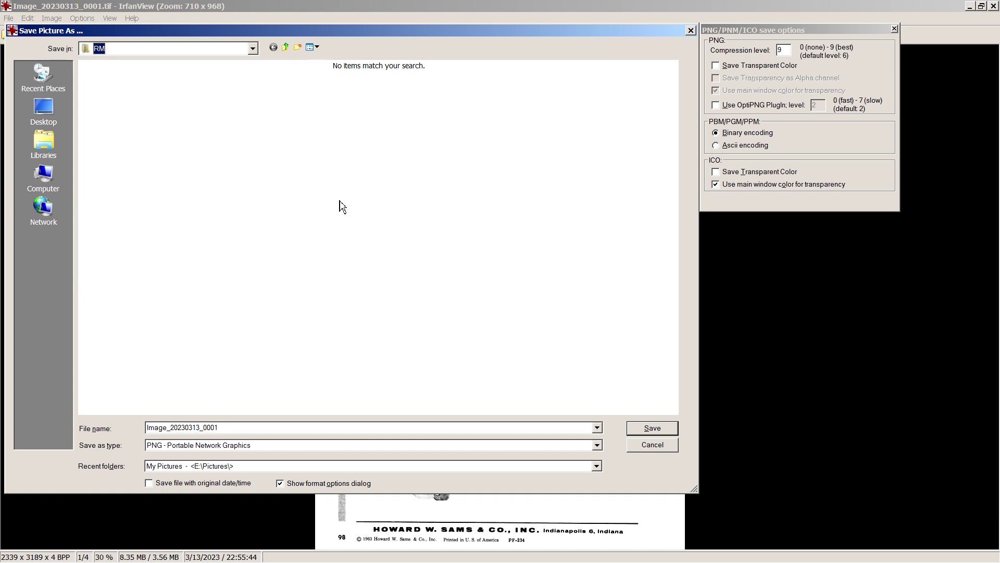
pyautogui.click(239, 427)
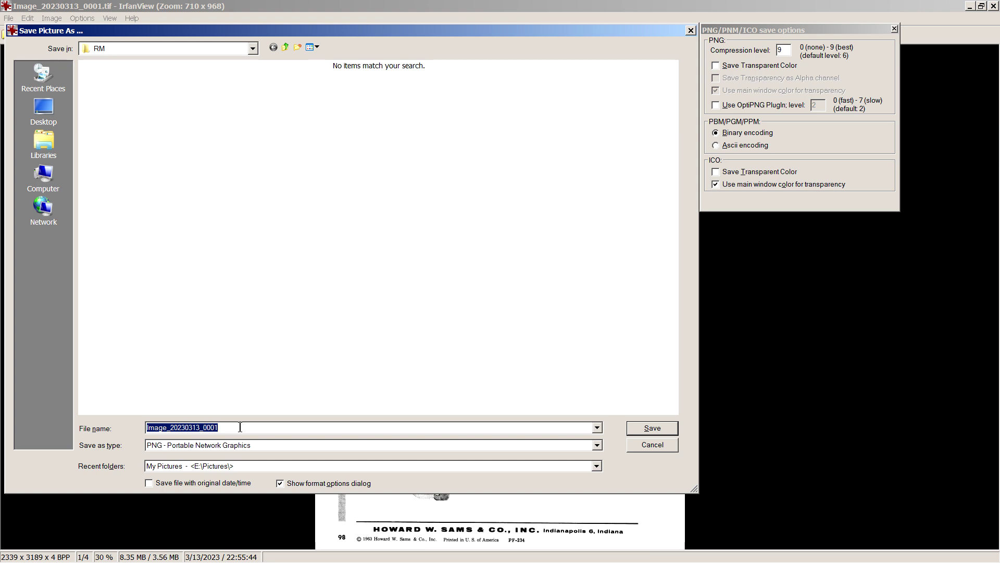
pyautogui.write('olympic_860_title')
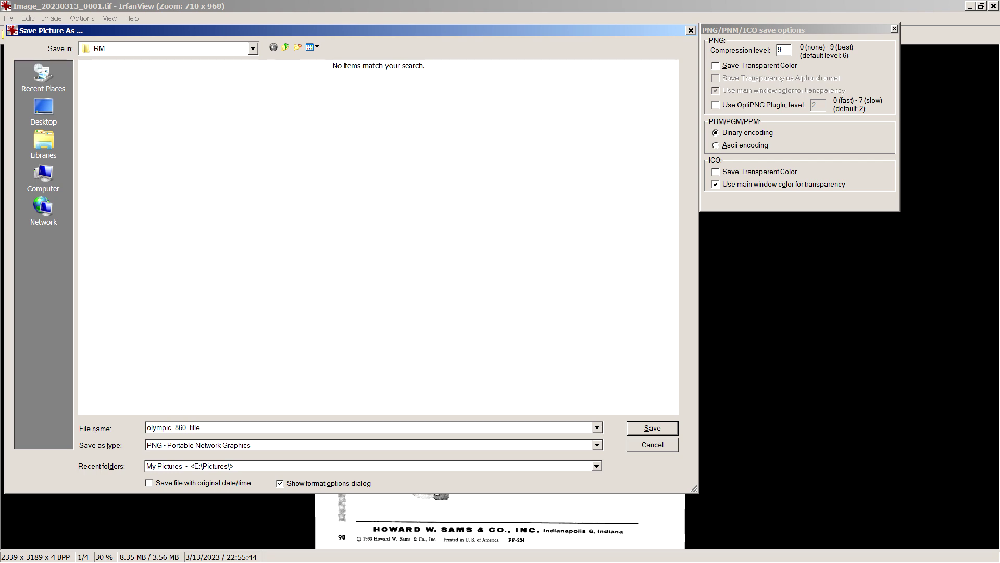
pyautogui.click(652, 428)
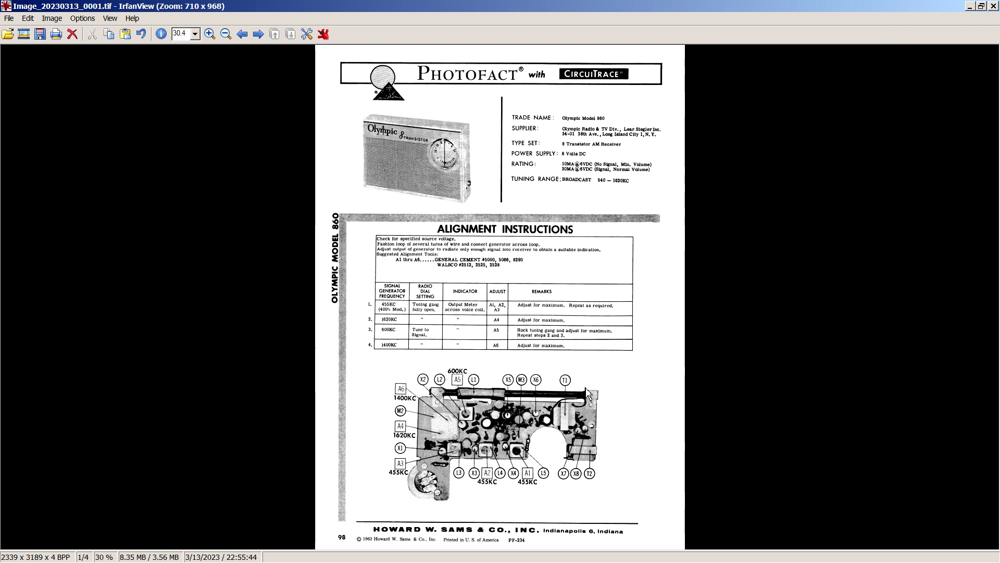
# Step: Switch to Windows Explorer and check the details of olympic_860_title in the RM folder, then return to IrfanView
pyautogui.moveTo(417, 560)
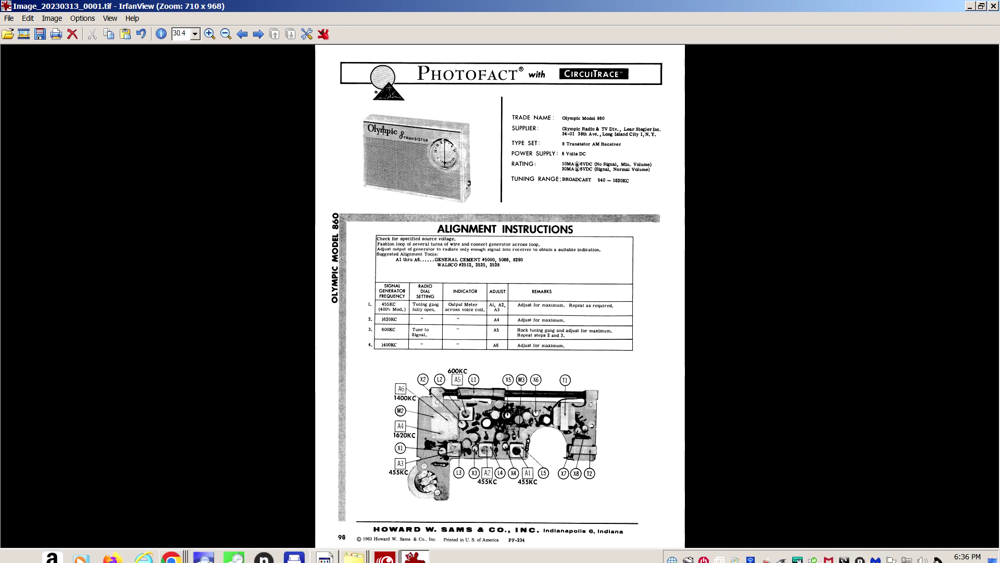
pyautogui.click(350, 559)
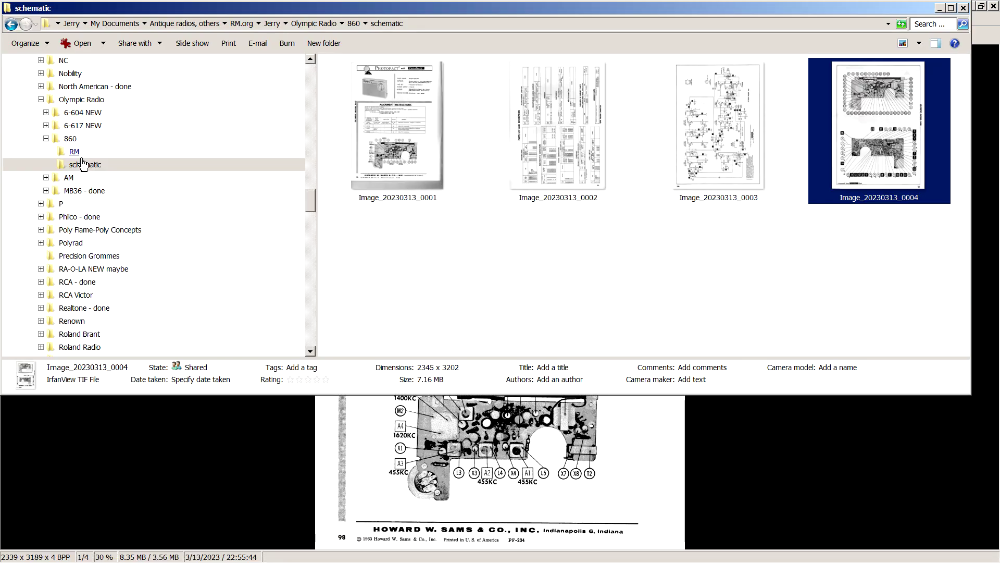
pyautogui.click(76, 152)
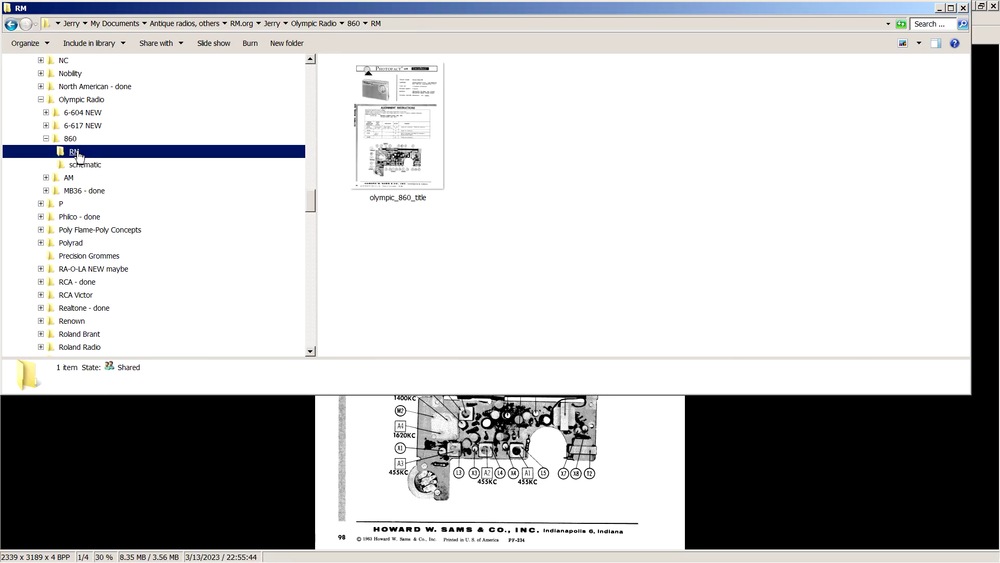
pyautogui.click(408, 162)
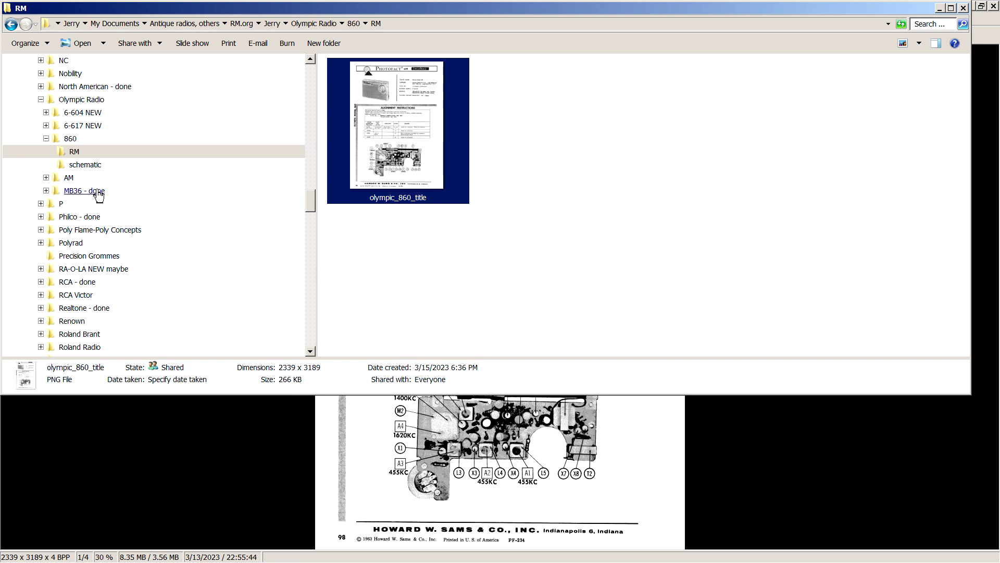
pyautogui.click(86, 165)
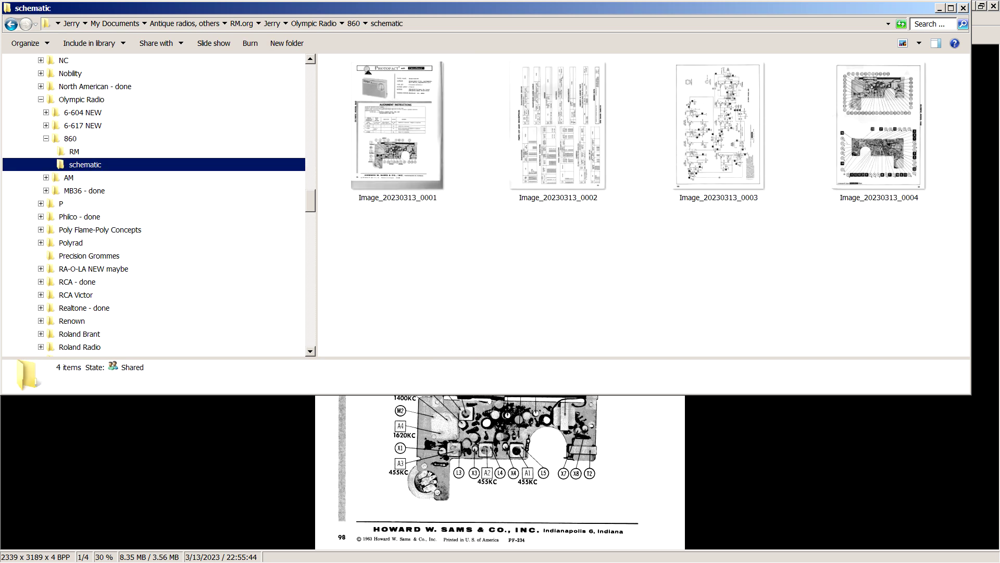
pyautogui.click(940, 9)
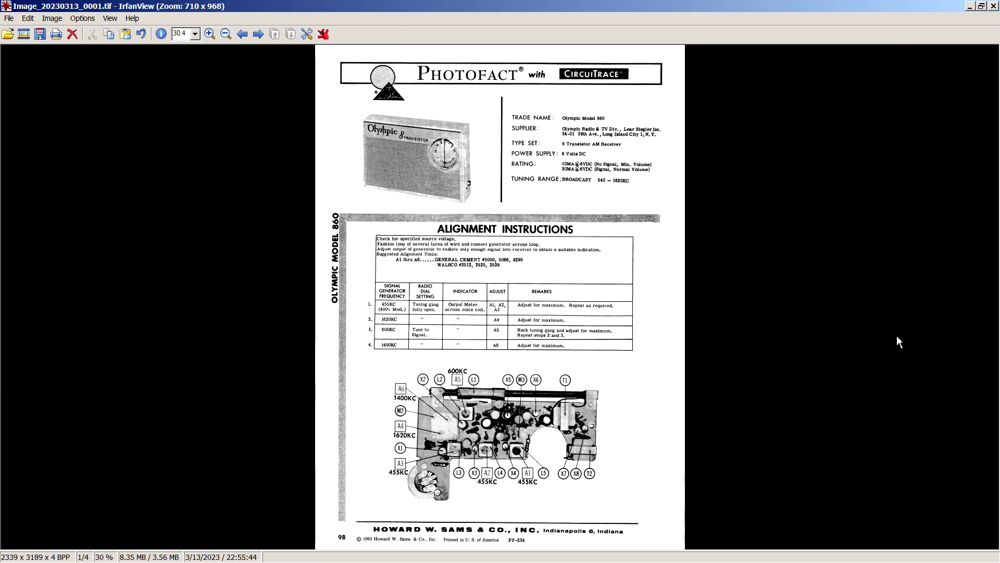
# Step: Open the scan Image_20230313_0002 and rotate it clockwise so the parts list reads horizontally
pyautogui.click(8, 34)
pyautogui.doubleClick(303, 163)
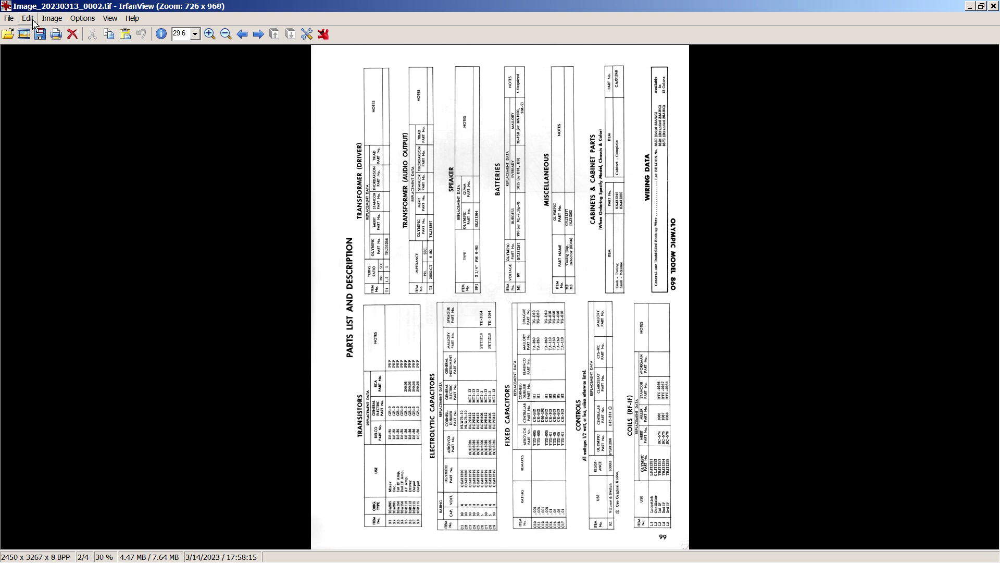
pyautogui.click(52, 19)
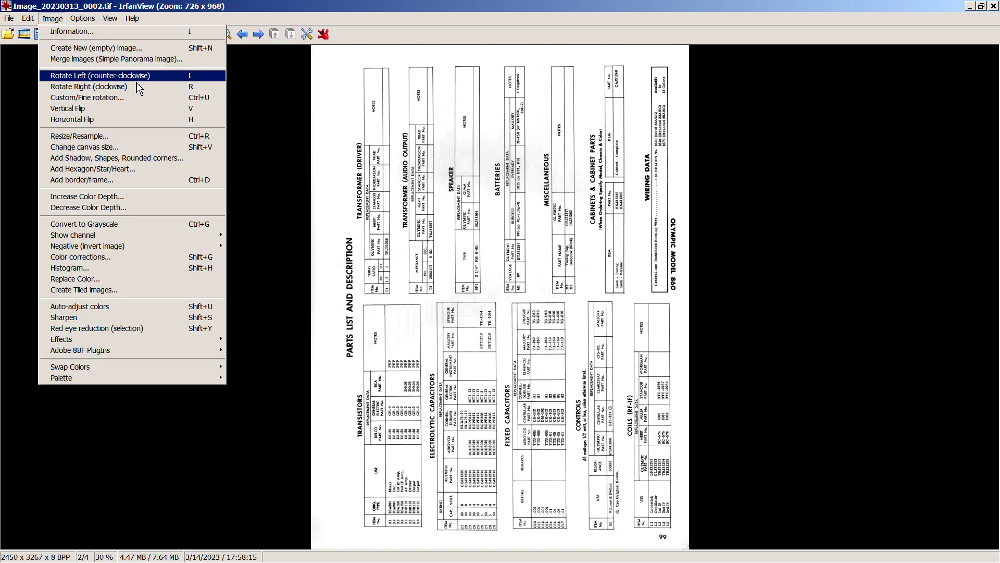
pyautogui.click(119, 89)
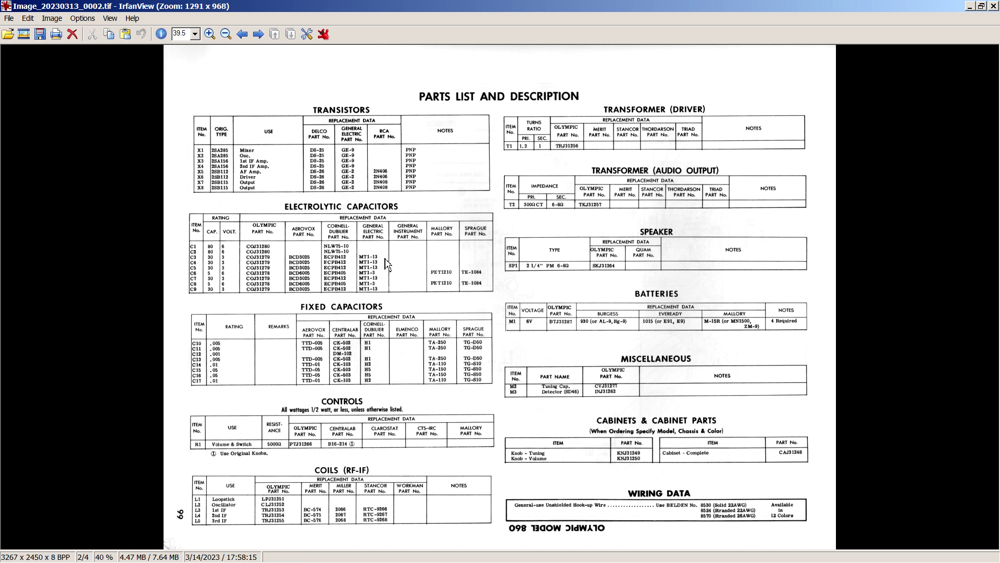
# Step: Resize the parts list page to a width of 27 cm with the aspect ratio preserved
pyautogui.moveTo(355, 560)
pyautogui.hotkey('ctrl', 'r')
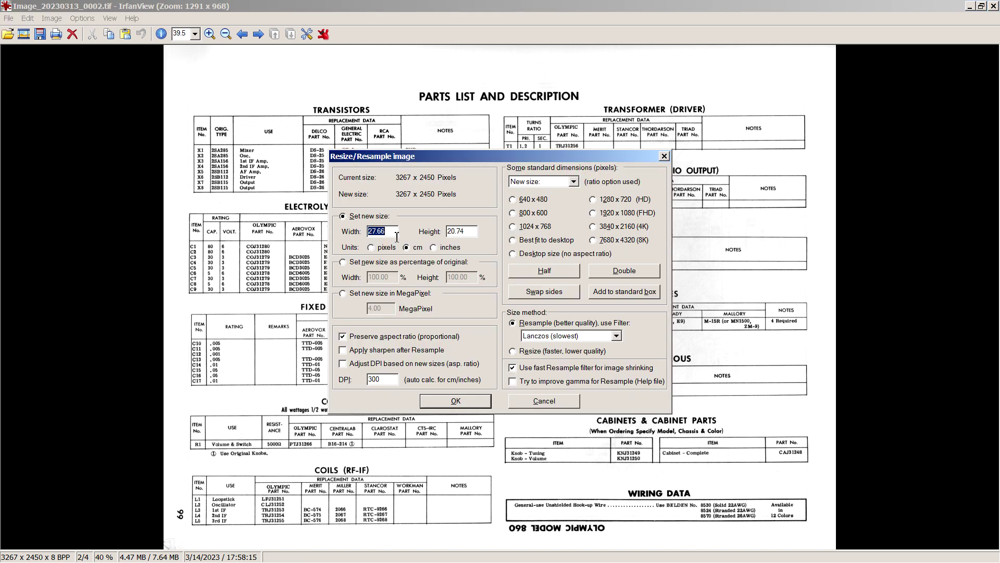
pyautogui.write('27')
pyautogui.click(458, 402)
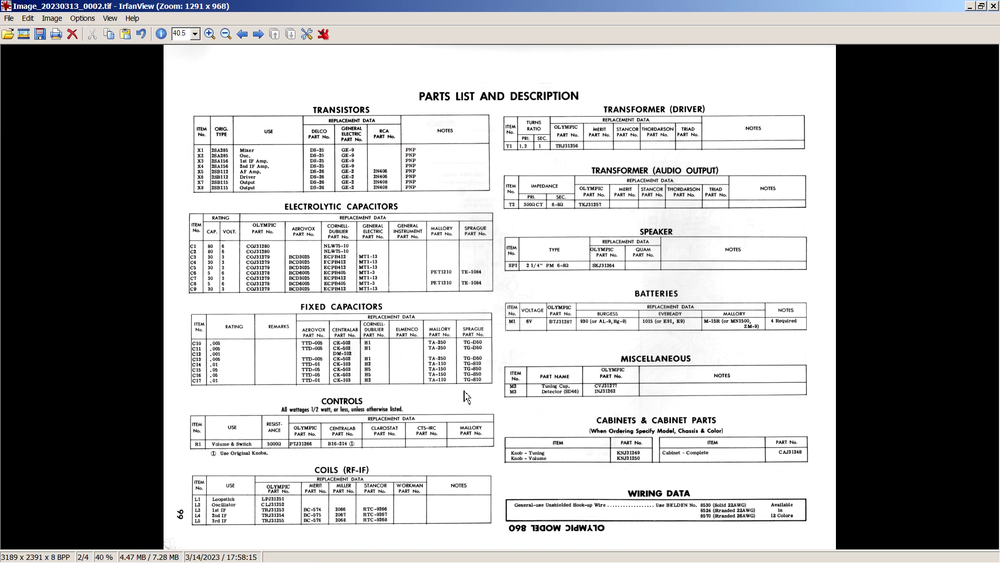
# Step: Reduce the parts list page to a custom 4 colors as a grayscale image
pyautogui.click(52, 18)
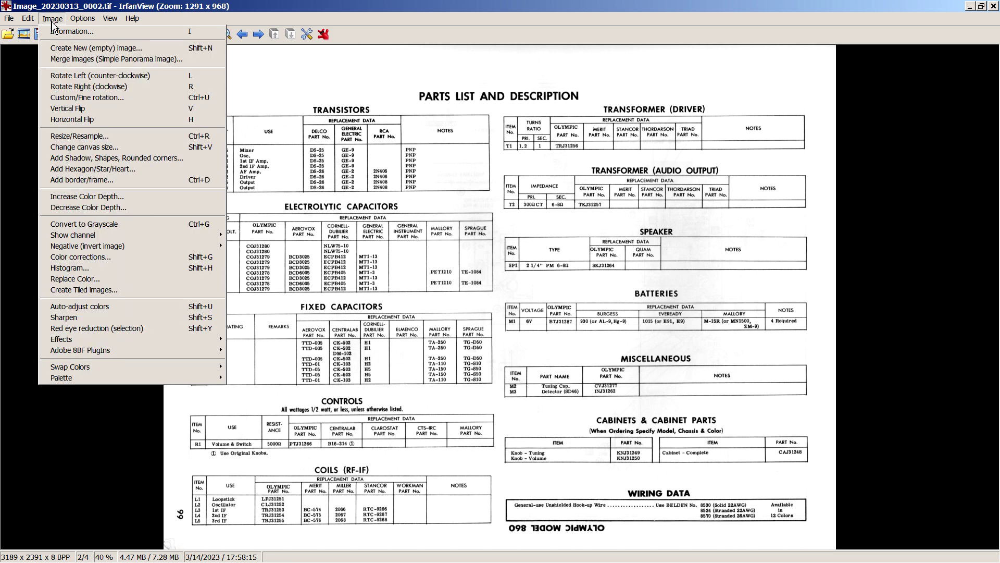
pyautogui.click(101, 208)
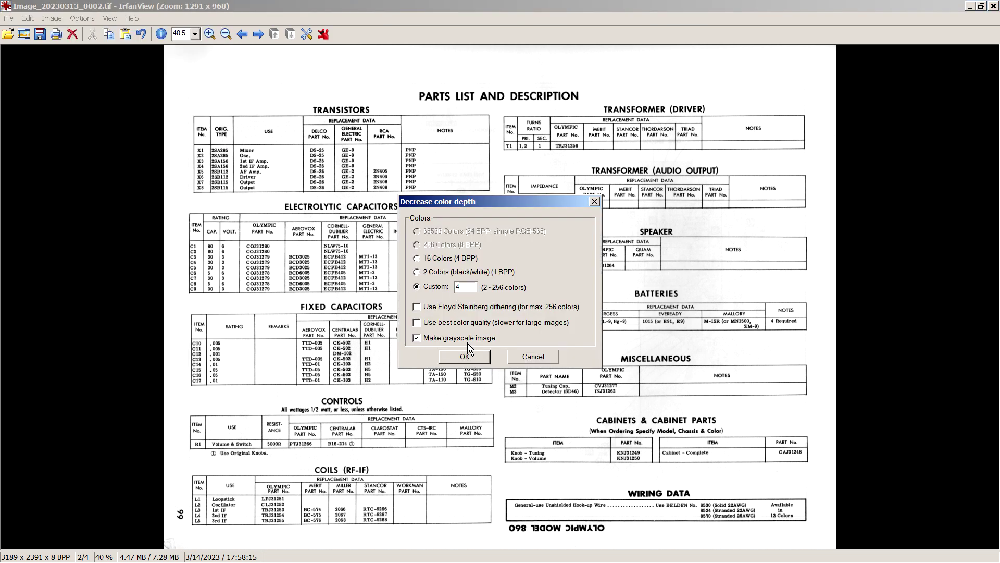
pyautogui.click(464, 357)
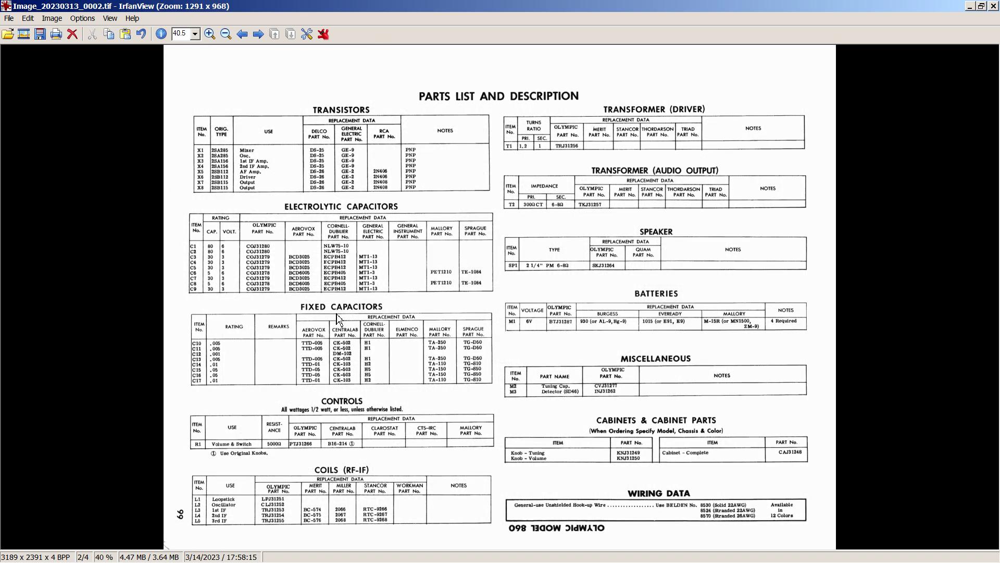
# Step: Apply color corrections to the parts list page with contrast 77 and gamma 0.46
pyautogui.click(52, 18)
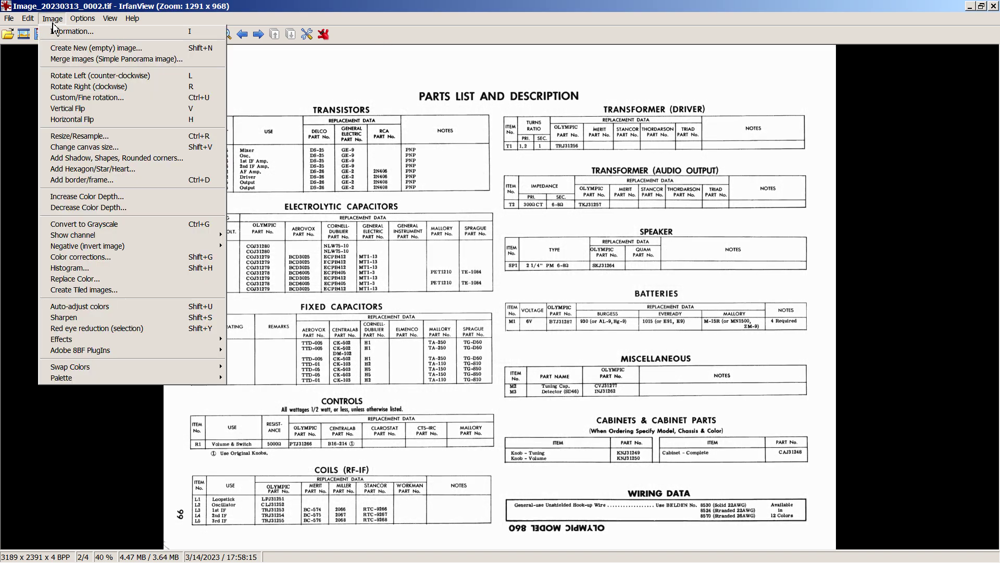
pyautogui.click(106, 263)
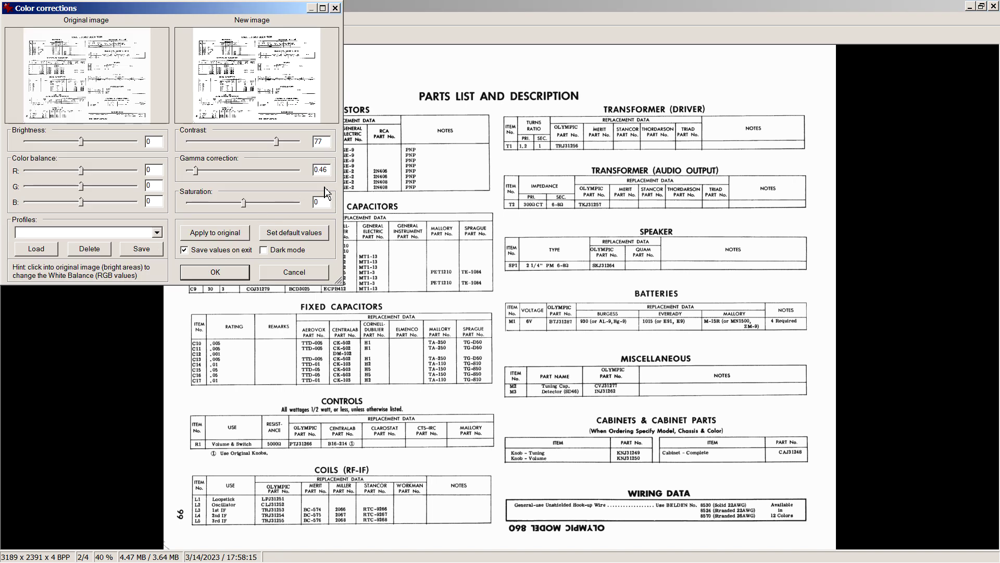
pyautogui.click(217, 234)
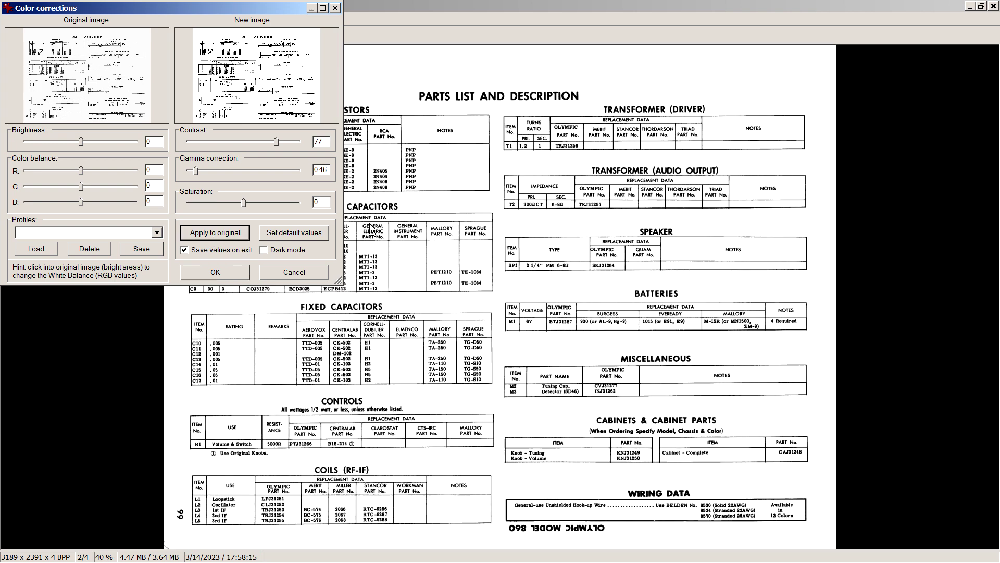
pyautogui.click(220, 272)
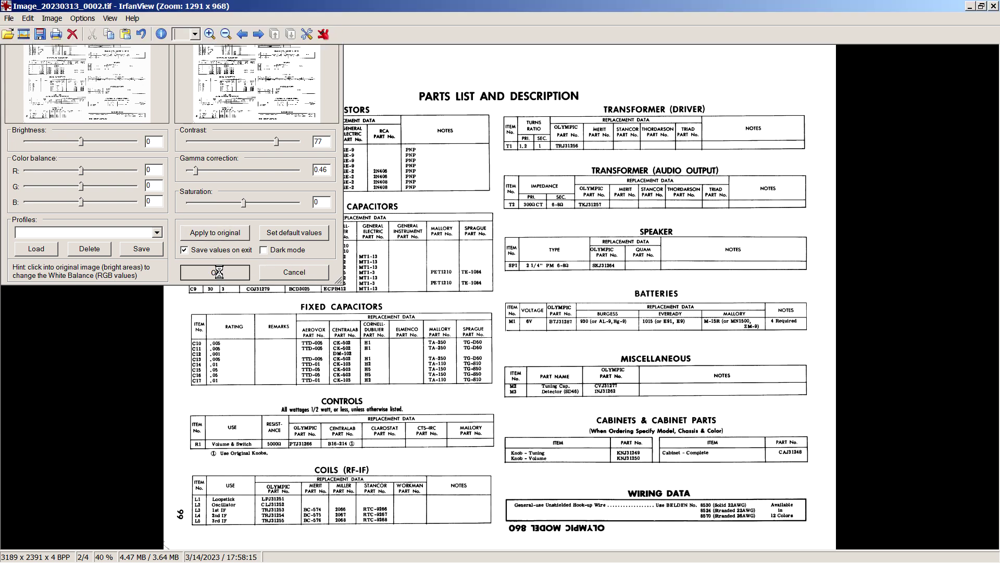
# Step: Edit the parts list page's palette so the near-white entry at index 3 becomes pure white (255,255,255)
pyautogui.click(53, 18)
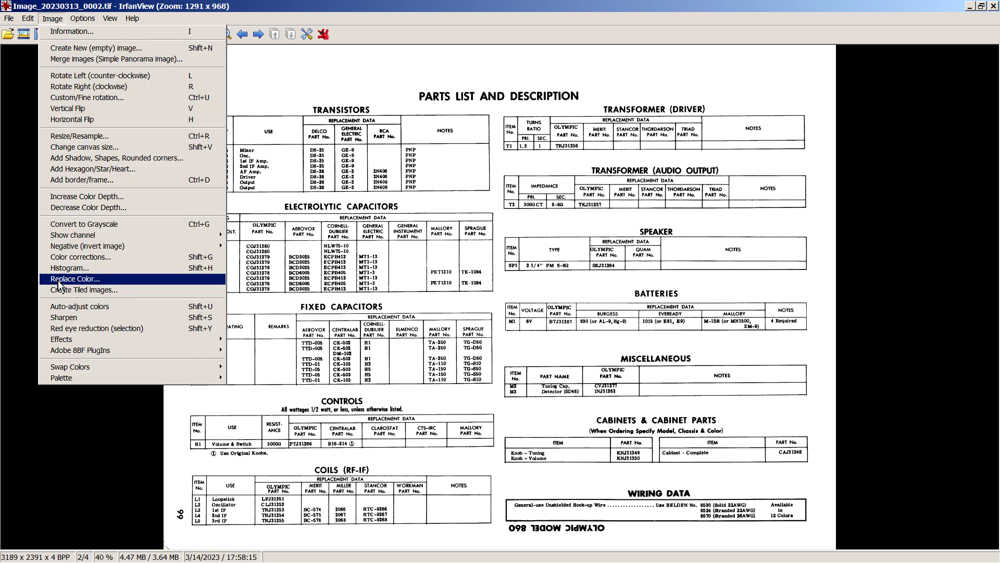
pyautogui.moveTo(68, 383)
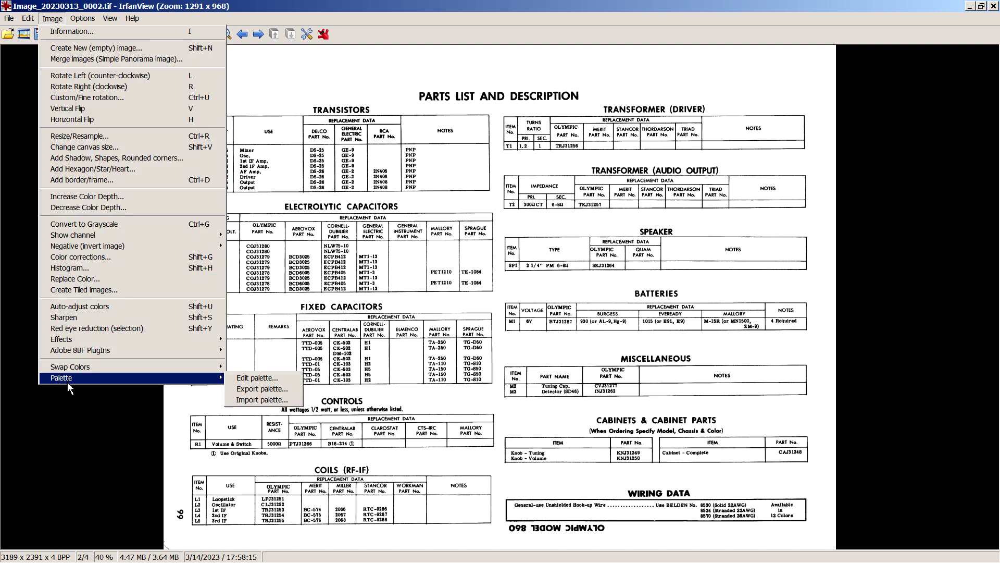
pyautogui.click(252, 382)
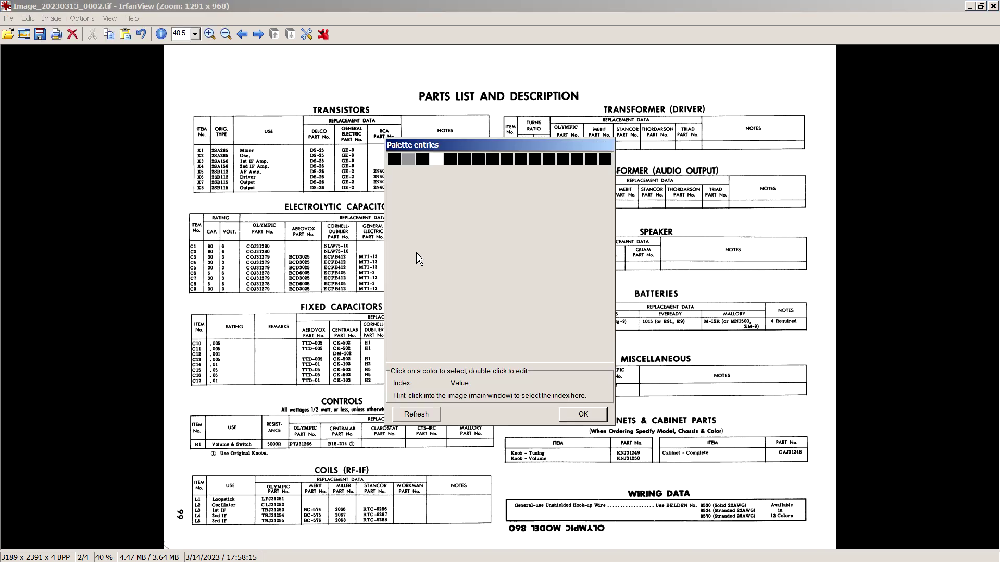
pyautogui.click(440, 162)
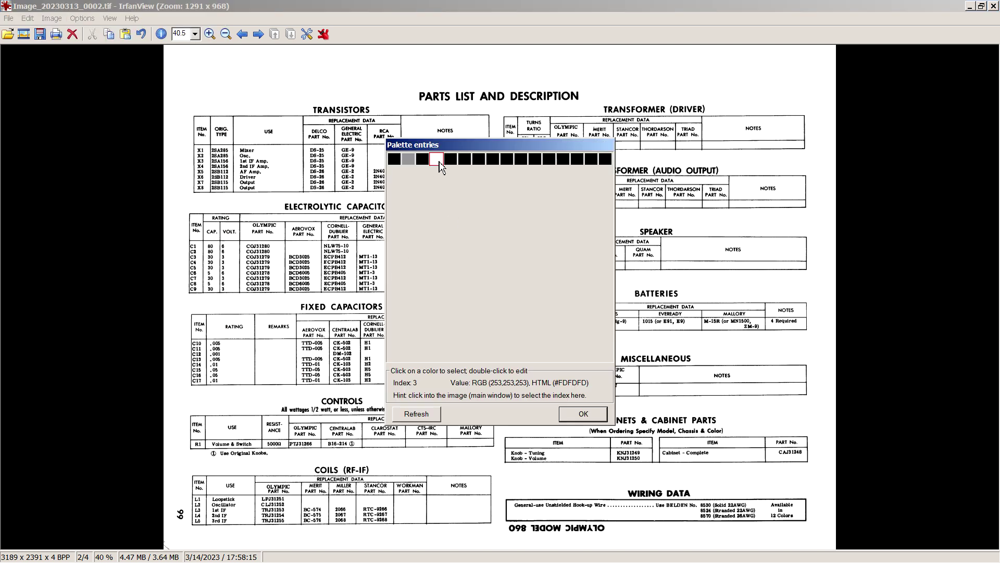
pyautogui.doubleClick(439, 164)
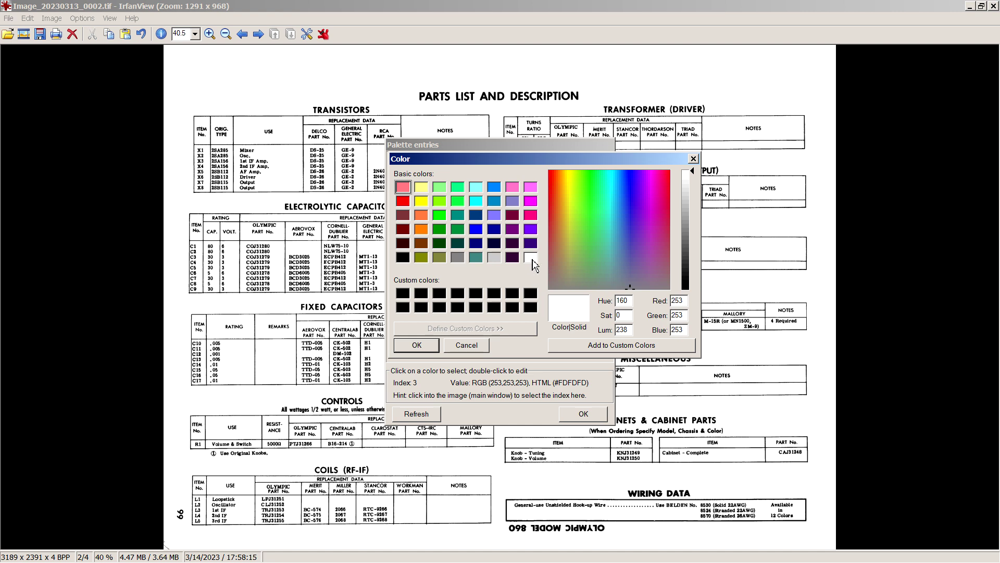
pyautogui.click(532, 259)
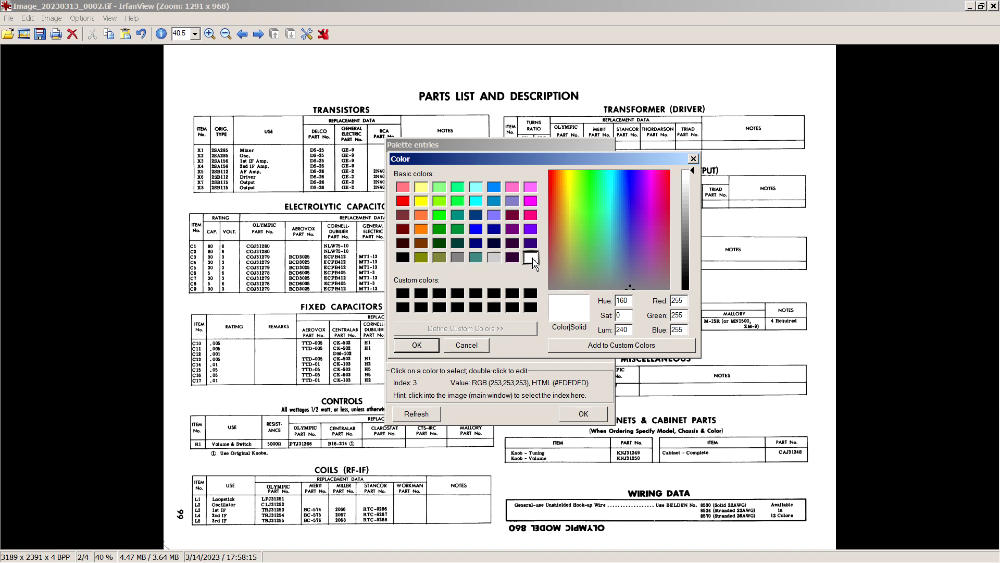
pyautogui.click(418, 345)
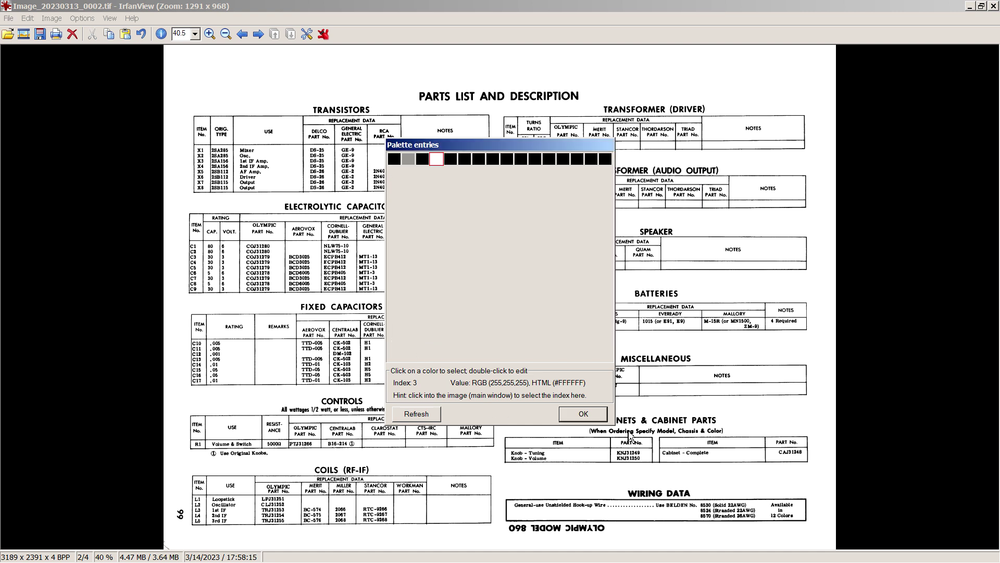
pyautogui.click(583, 415)
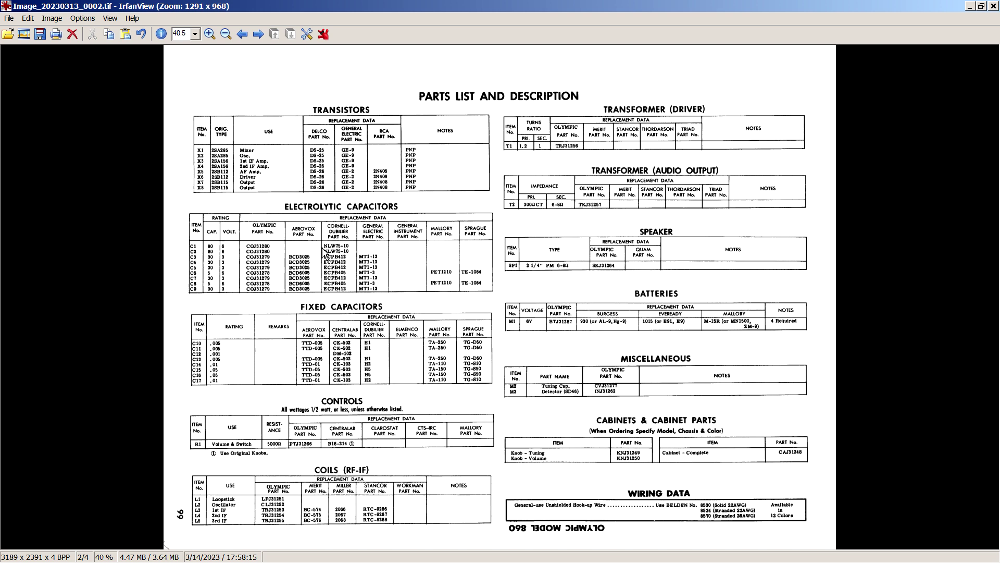
# Step: Save the parts list page as a PNG named olympic_860_parts in the RM folder
pyautogui.press('s')
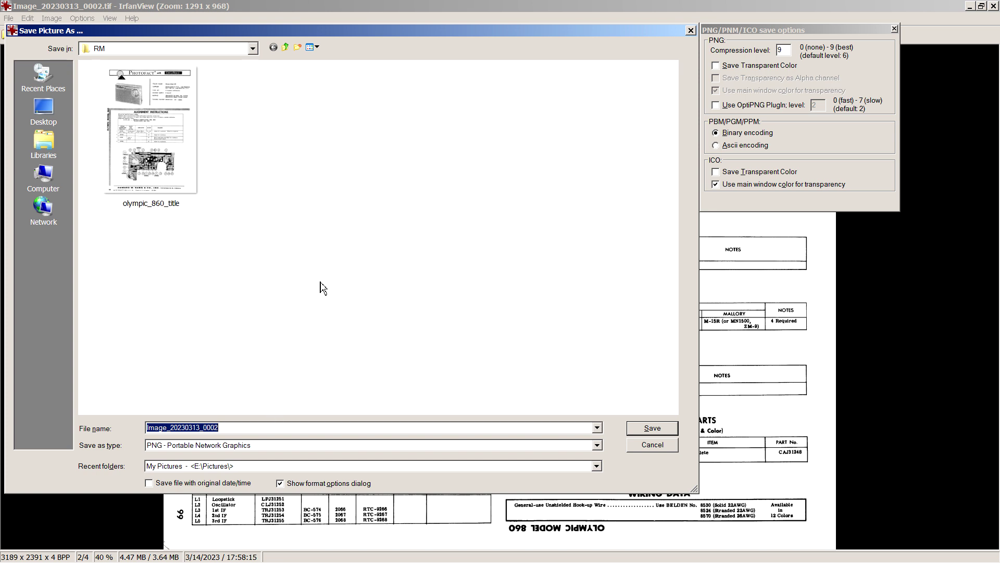
pyautogui.write('o')
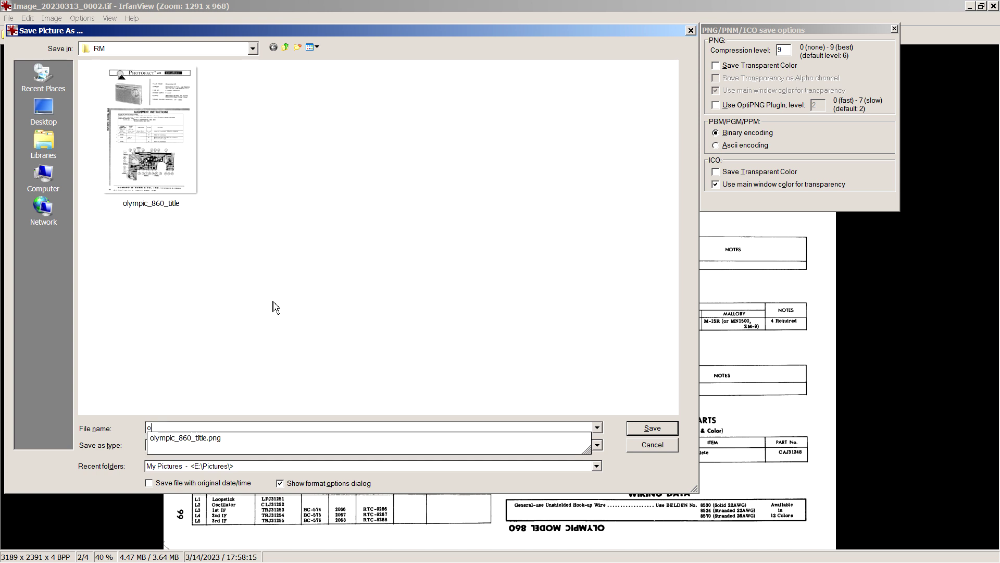
pyautogui.click(174, 446)
pyautogui.click(235, 429)
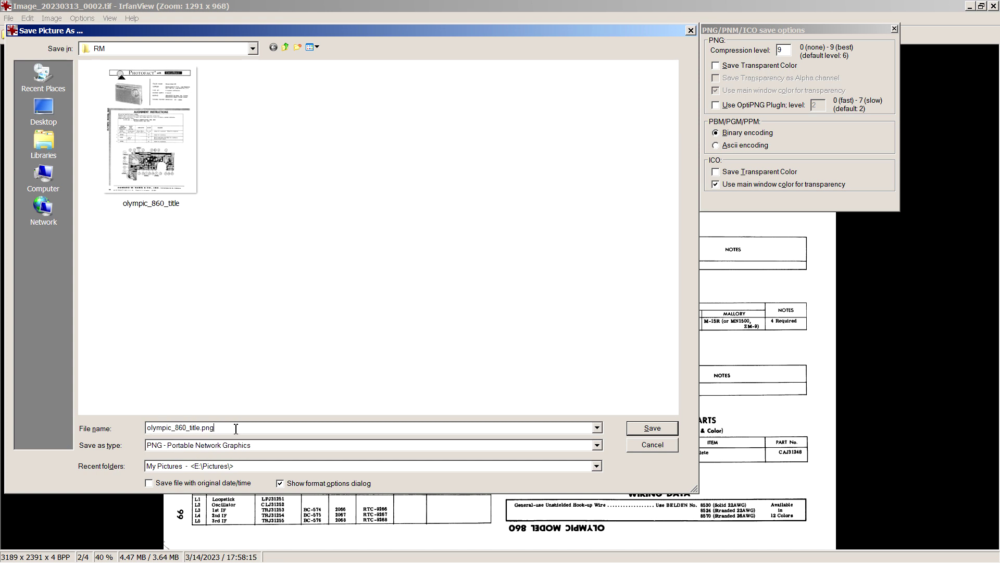
pyautogui.press('BackSpace')
pyautogui.press('BackSpace')
pyautogui.press('BackSpace')
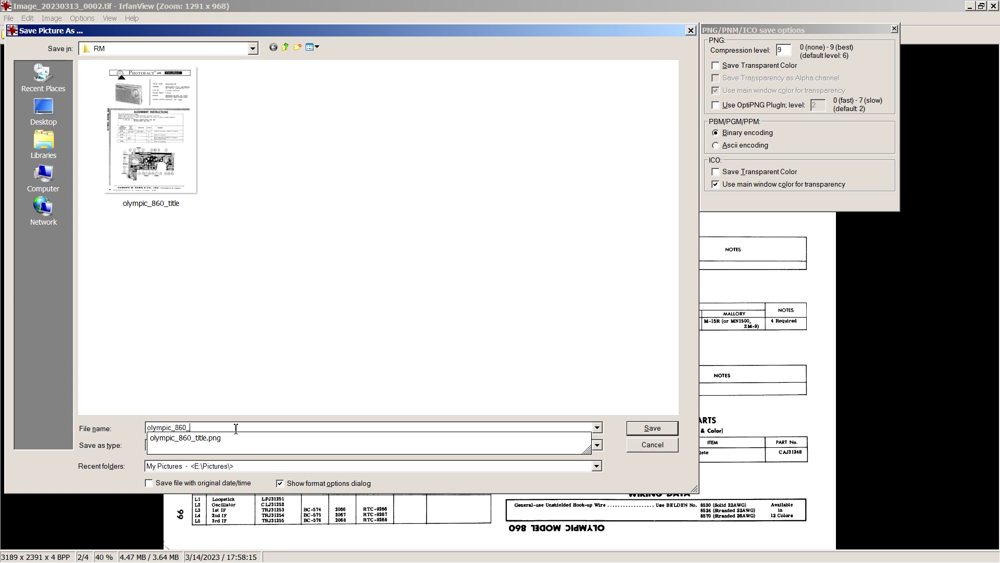
pyautogui.write('parts')
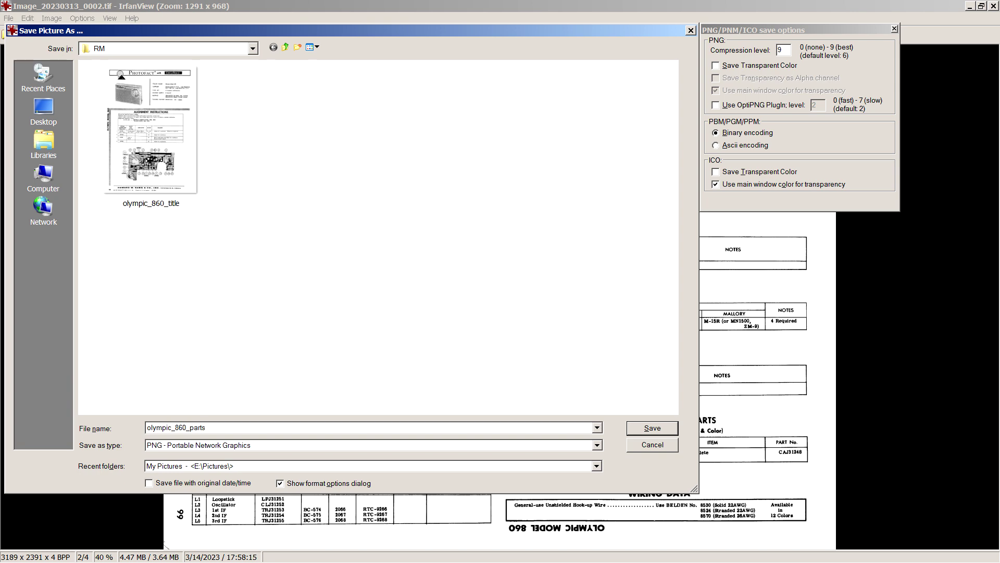
pyautogui.press('Return')
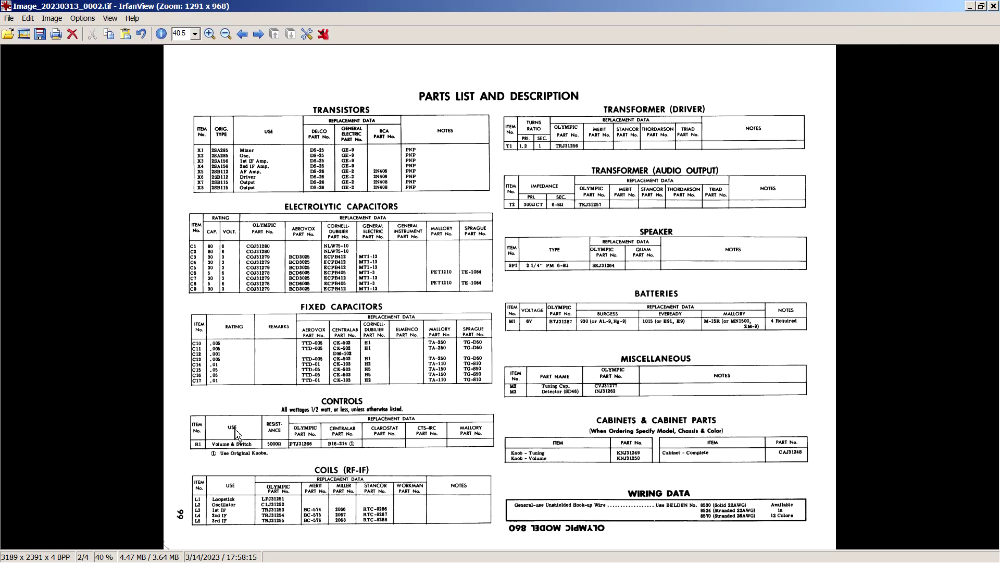
# Step: Check the saved olympic_860_parts file in the 860 RM folder in Windows Explorer, then return to the schematic folder and minimize the window
pyautogui.moveTo(357, 560)
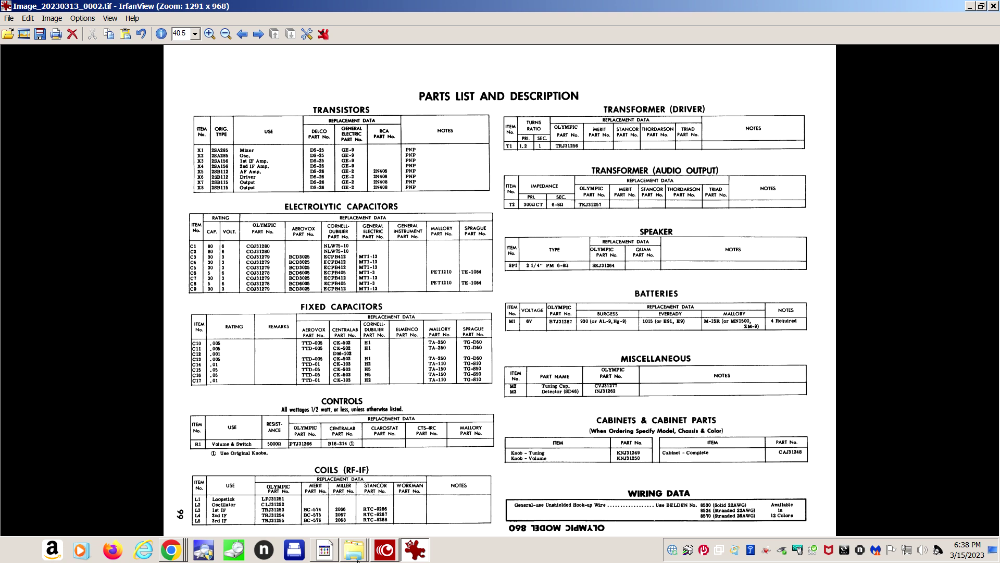
pyautogui.click(350, 557)
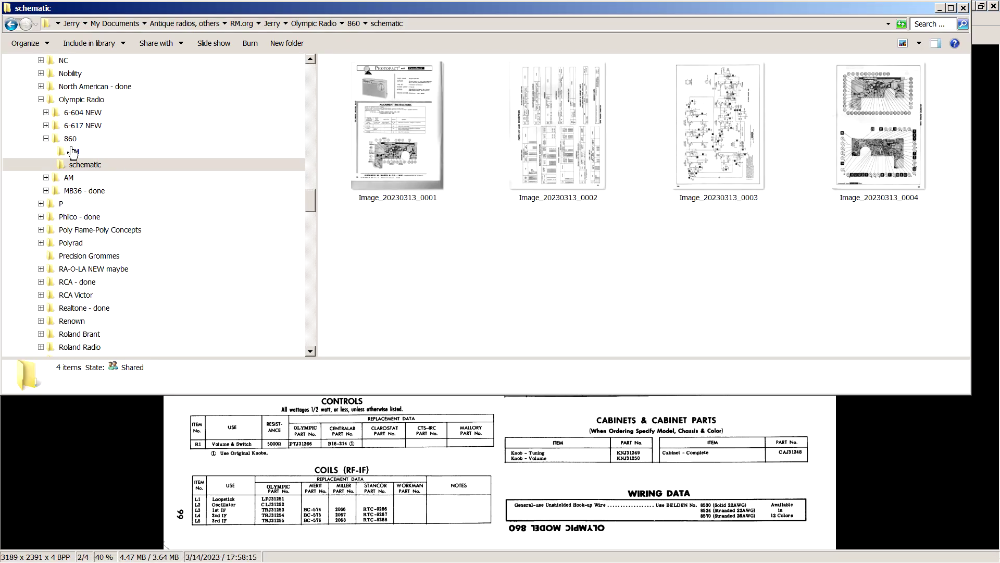
pyautogui.click(74, 151)
pyautogui.click(399, 177)
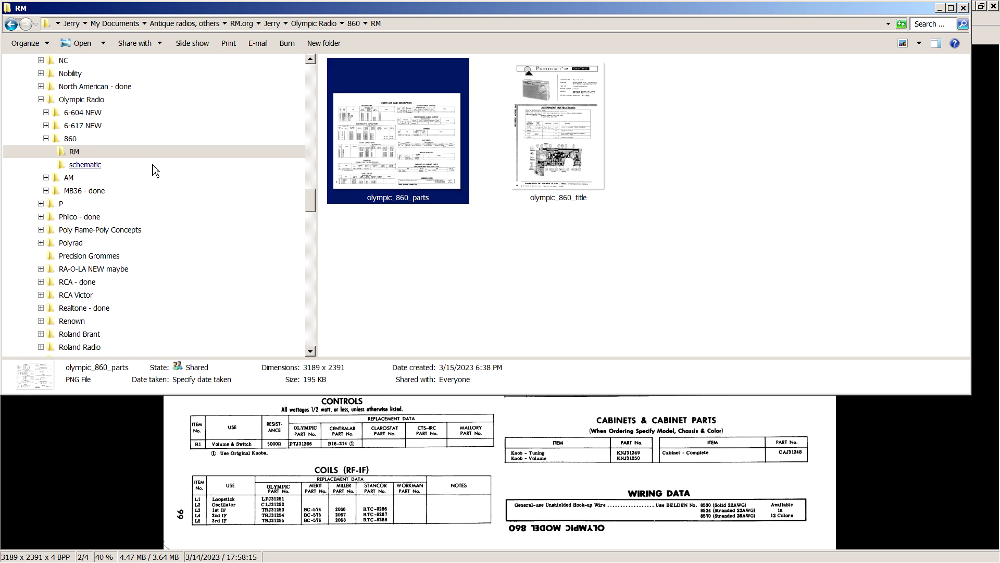
pyautogui.click(85, 165)
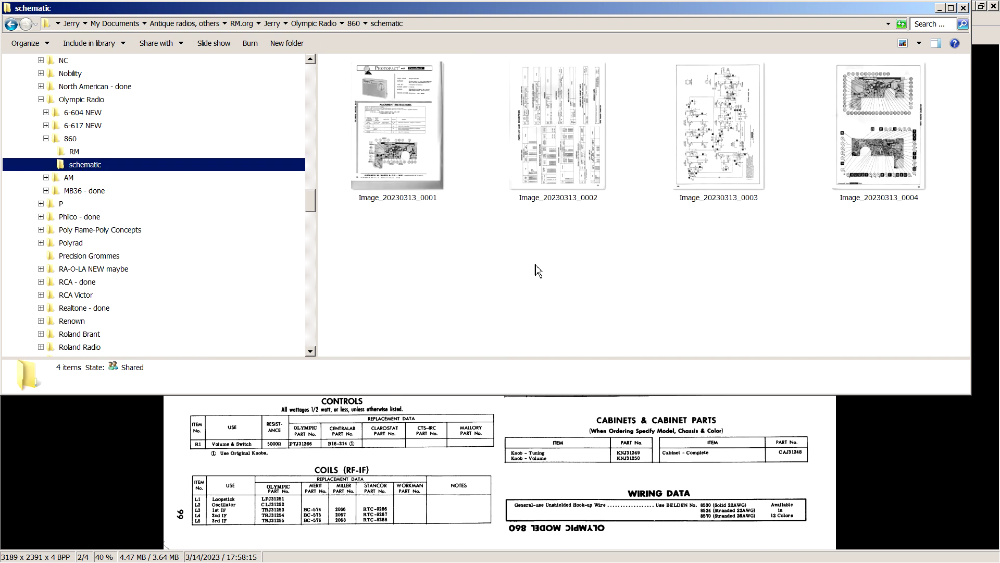
pyautogui.click(940, 9)
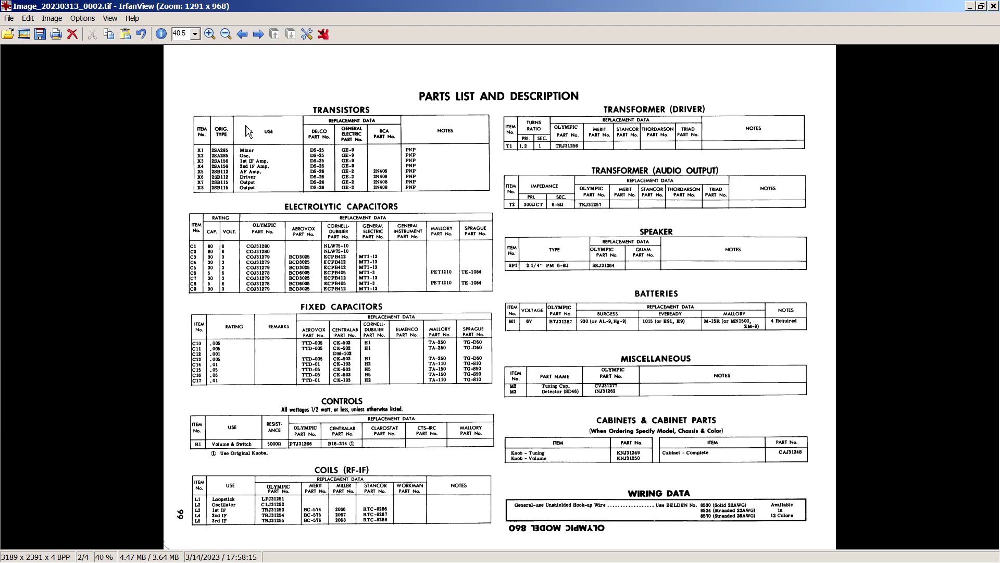
# Step: Open the scan Image_20230313_0003 from the schematic folder and rotate it clockwise so the circuit diagram reads horizontally
pyautogui.click(8, 34)
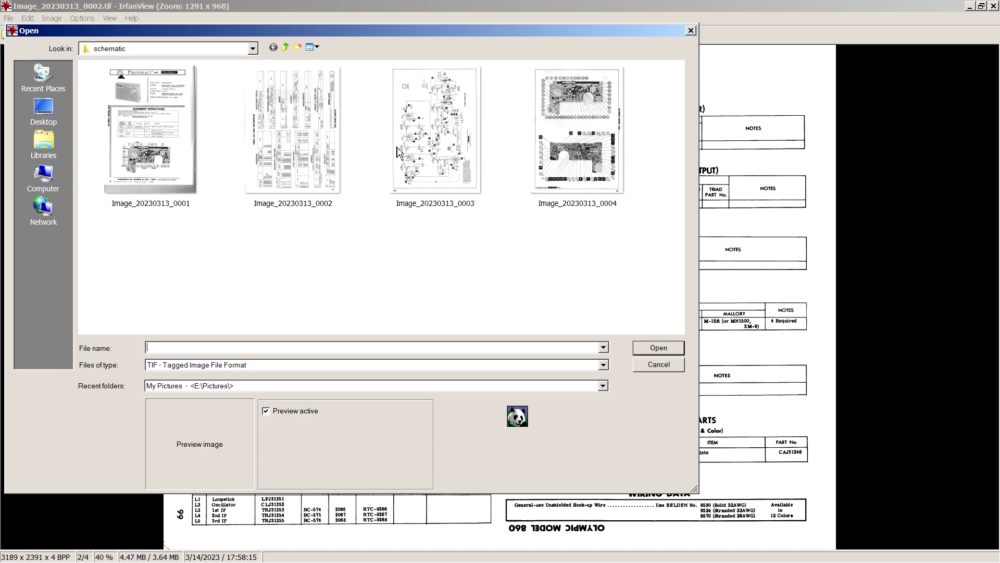
pyautogui.click(443, 149)
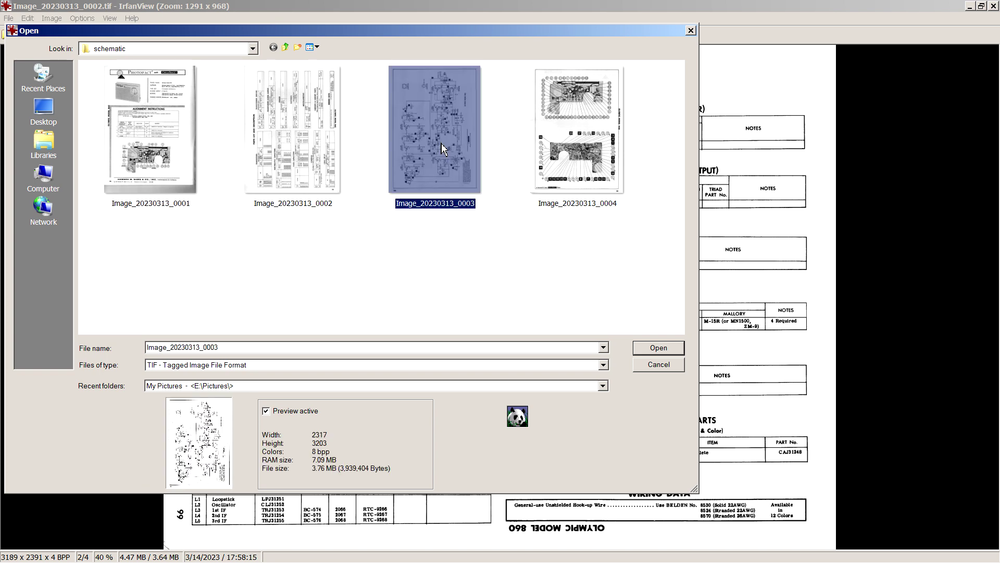
pyautogui.doubleClick(464, 185)
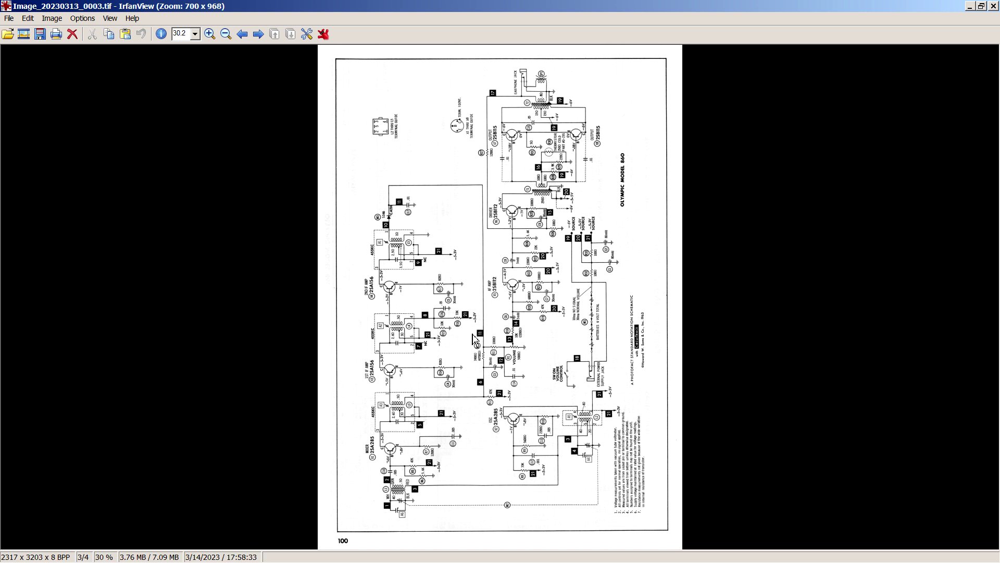
pyautogui.press('r')
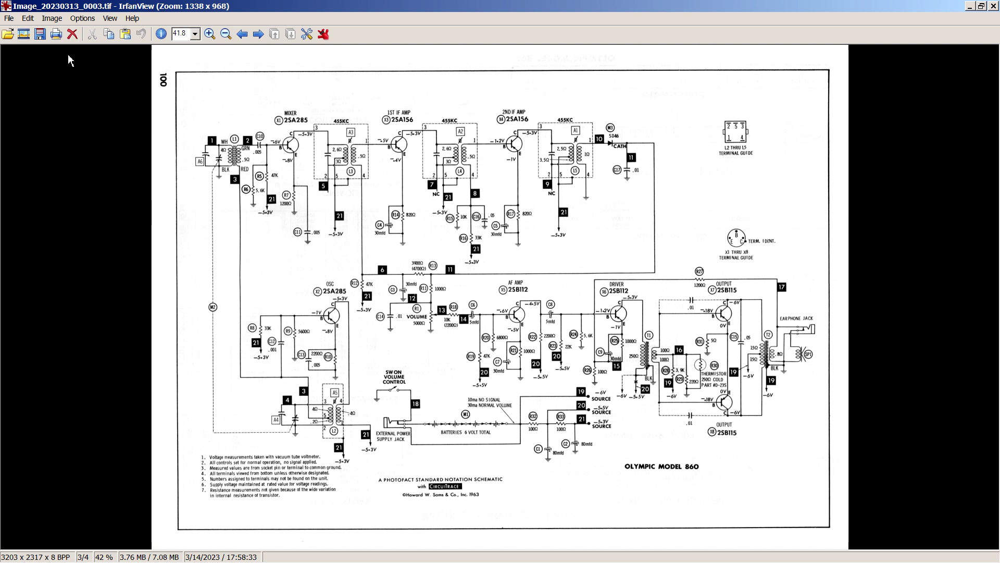
# Step: Resize the circuit diagram page to a width of 27 cm with the aspect ratio preserved
pyautogui.click(52, 19)
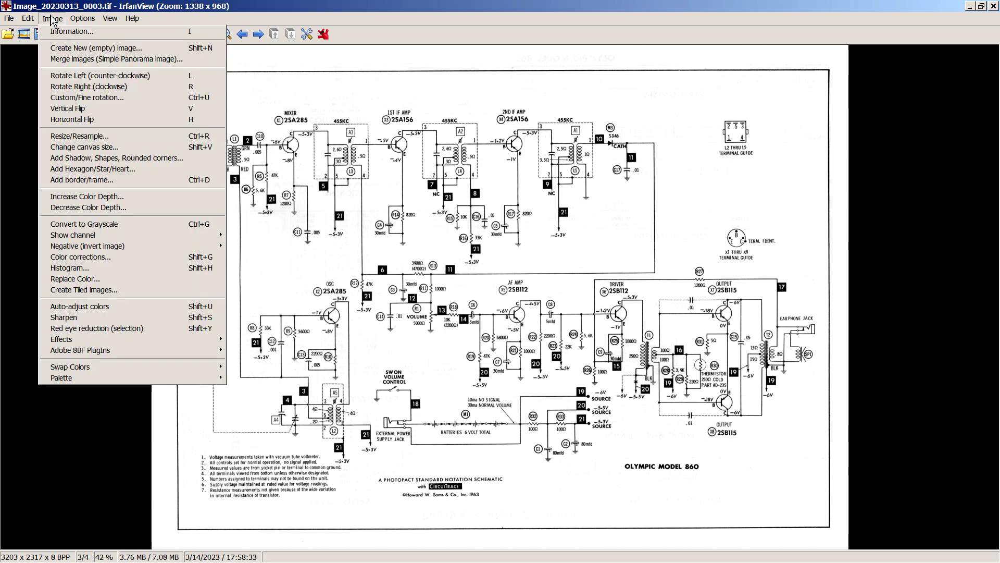
pyautogui.click(80, 136)
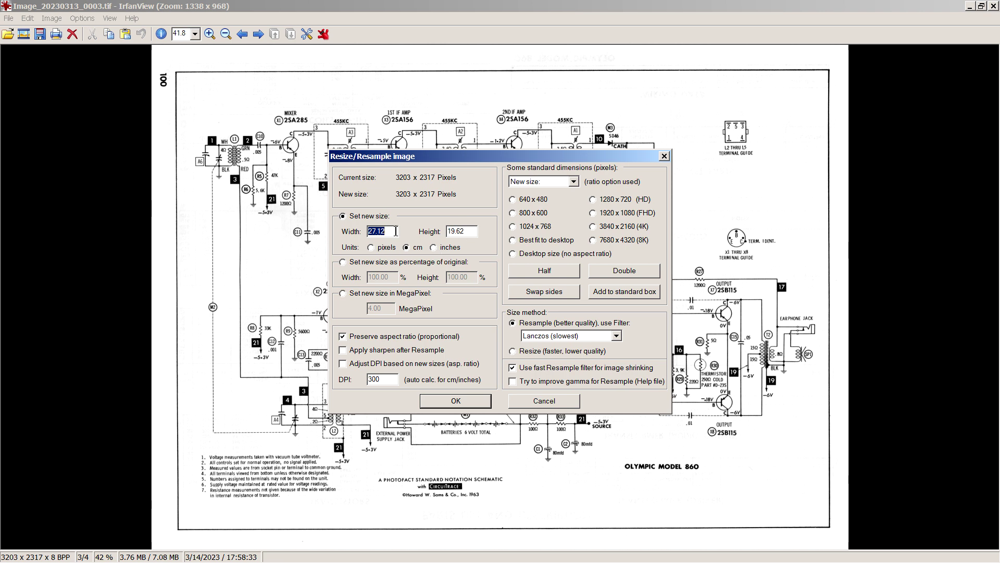
pyautogui.write('27')
pyautogui.click(455, 402)
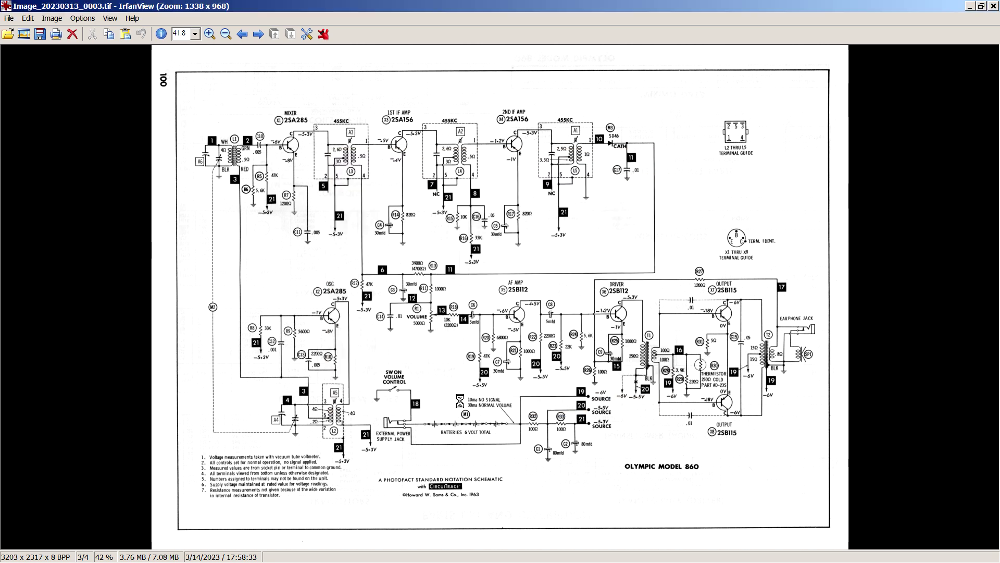
# Step: Decrease the circuit diagram page's color depth to a custom 4 colors as a grayscale image
pyautogui.click(53, 19)
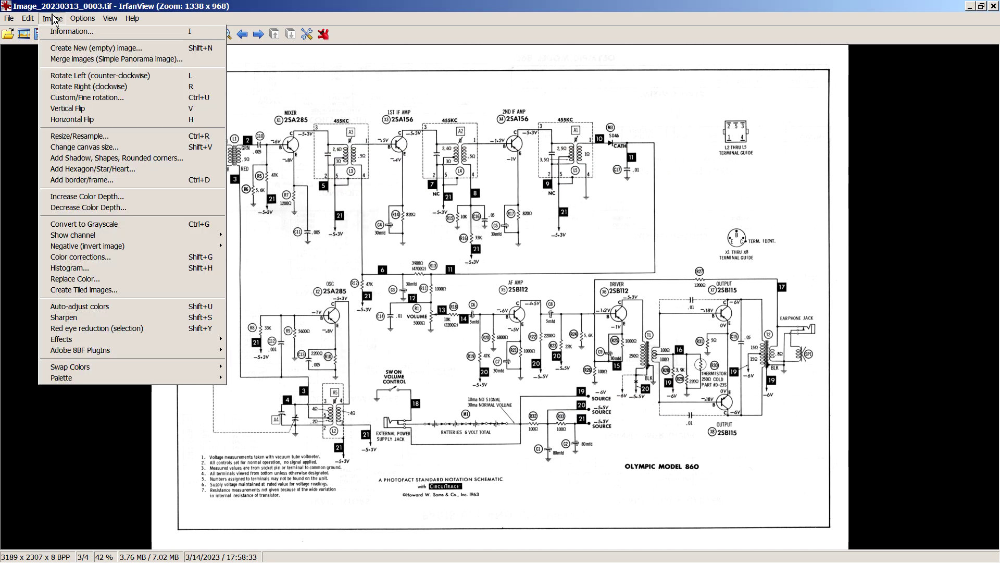
pyautogui.click(110, 208)
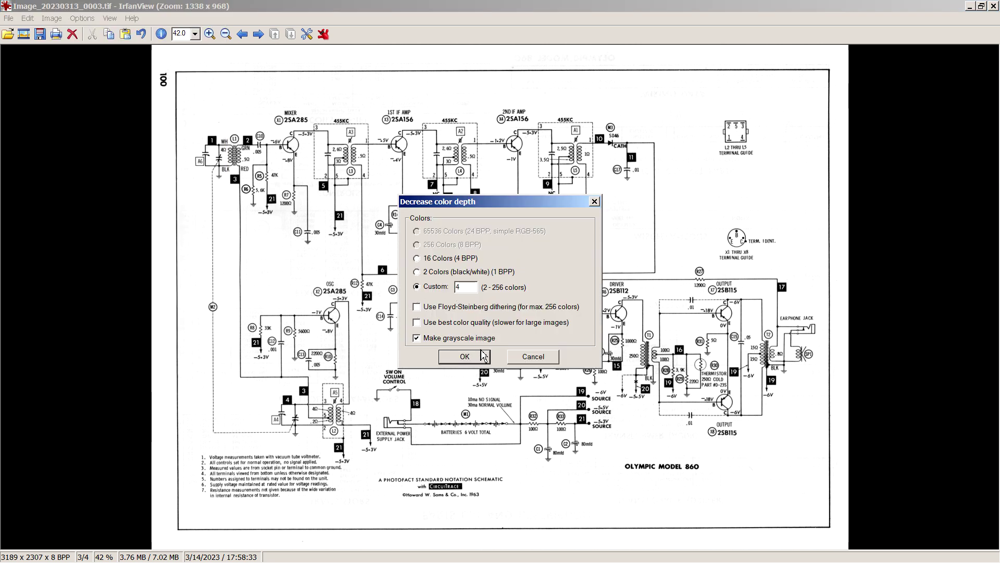
pyautogui.click(464, 357)
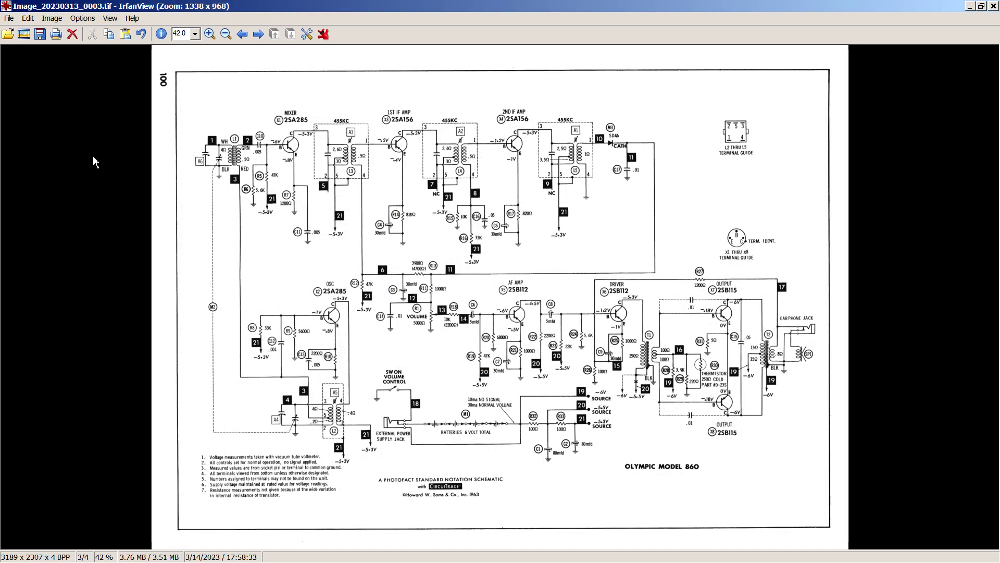
# Step: Apply color corrections to the circuit diagram page with contrast 77 and gamma 0.46
pyautogui.click(51, 19)
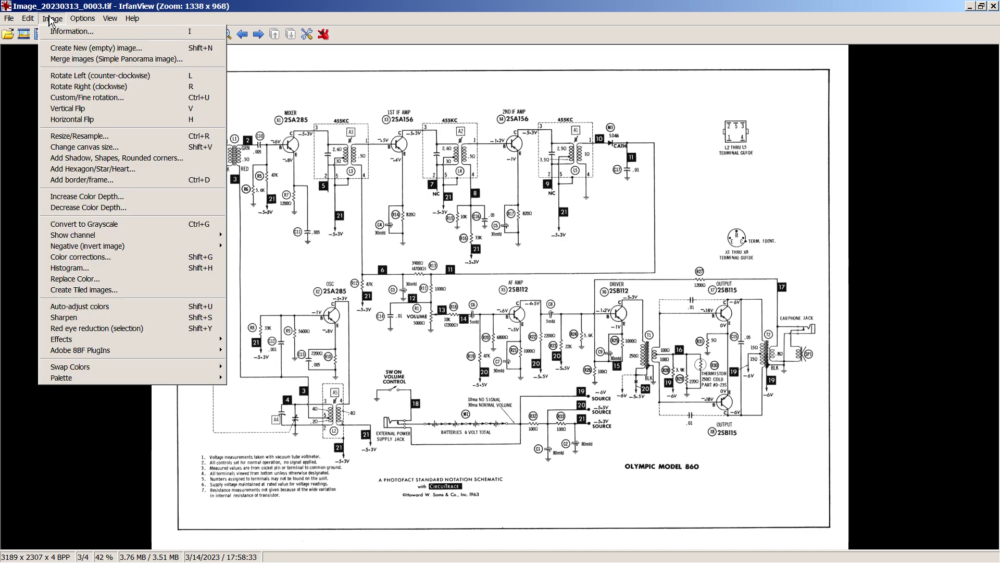
pyautogui.click(94, 260)
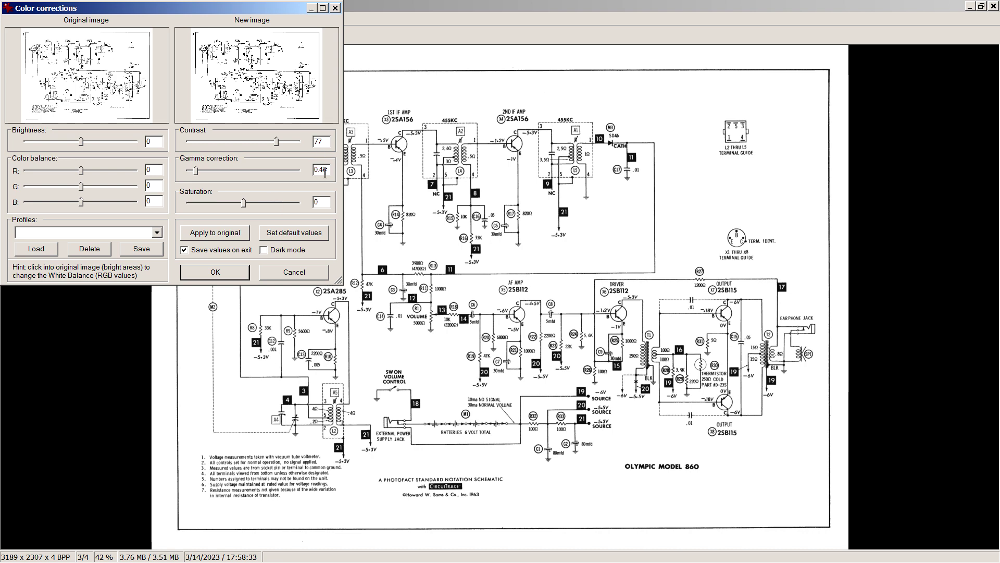
pyautogui.click(213, 233)
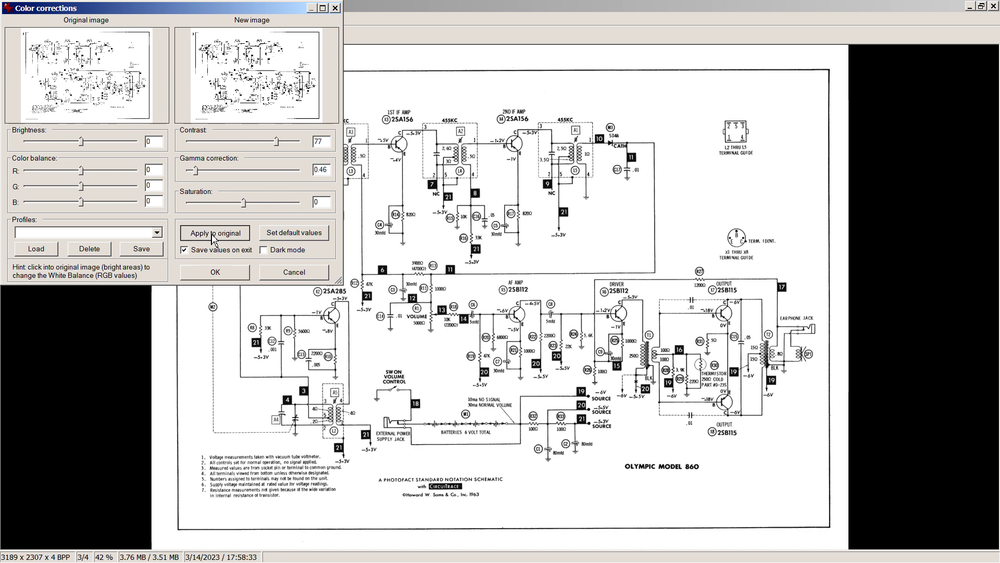
pyautogui.click(215, 273)
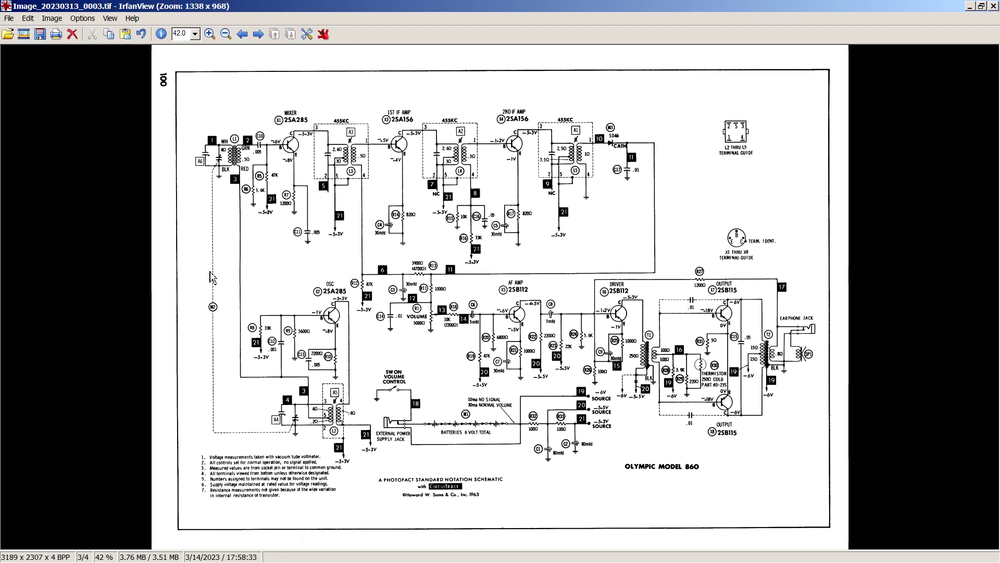
# Step: Edit the circuit diagram page's palette so the near-white entry at index 3 becomes pure white (255,255,255)
pyautogui.click(51, 20)
pyautogui.moveTo(77, 382)
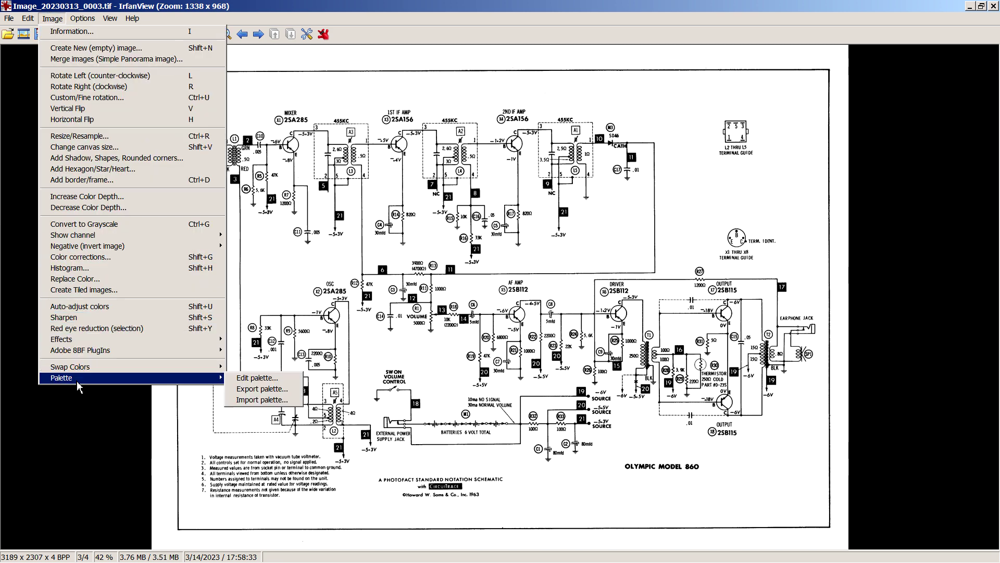
pyautogui.click(269, 379)
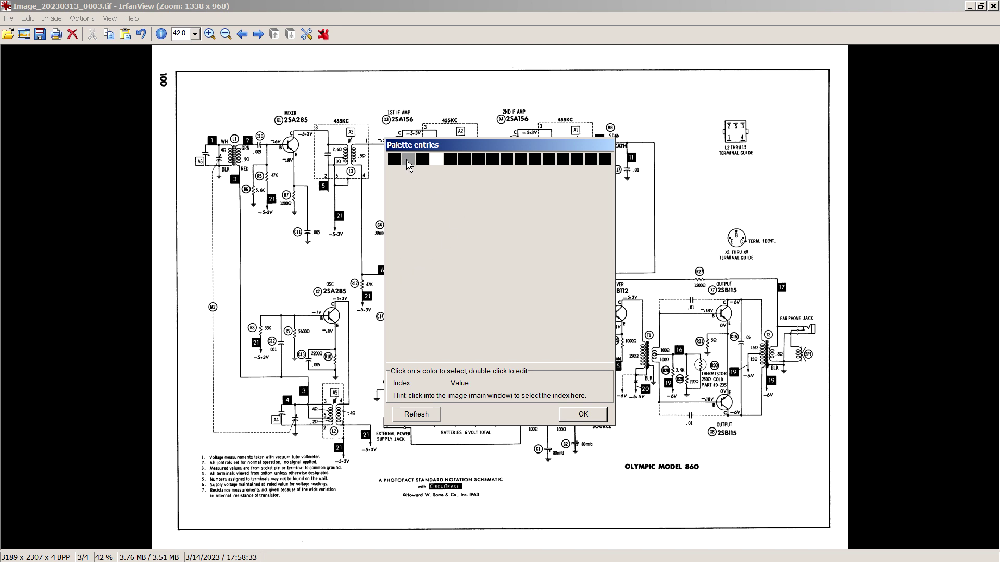
pyautogui.click(436, 159)
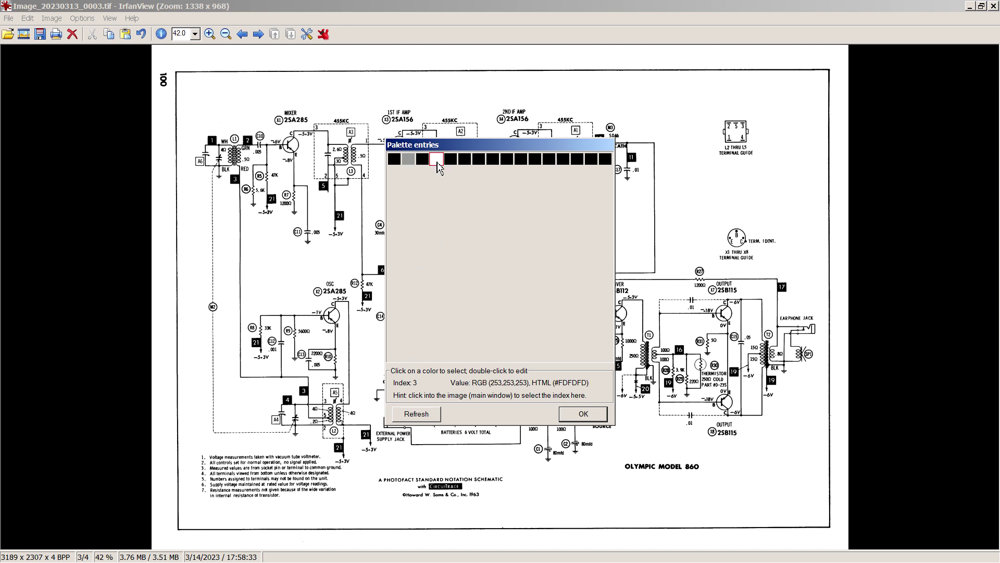
pyautogui.doubleClick(438, 163)
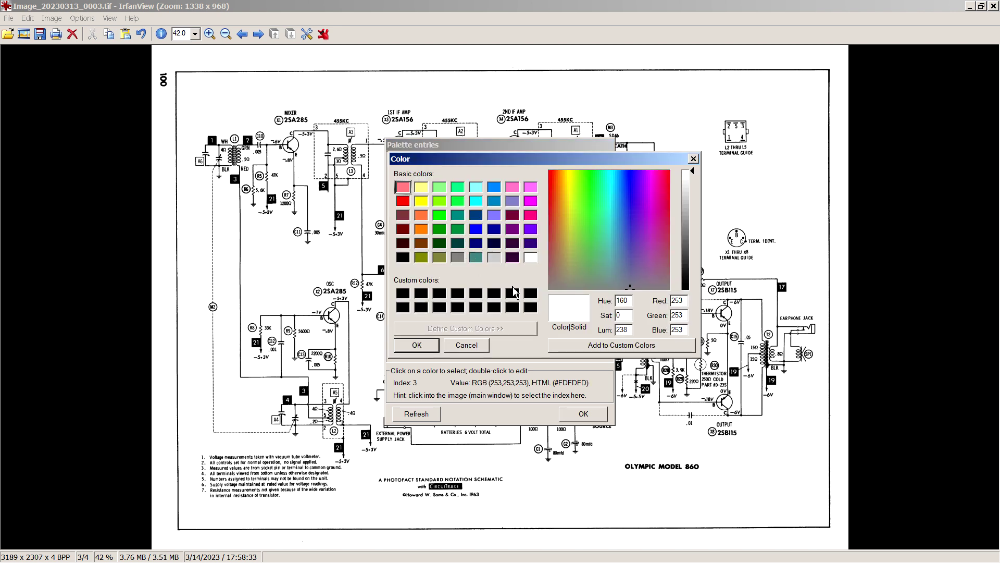
pyautogui.click(531, 257)
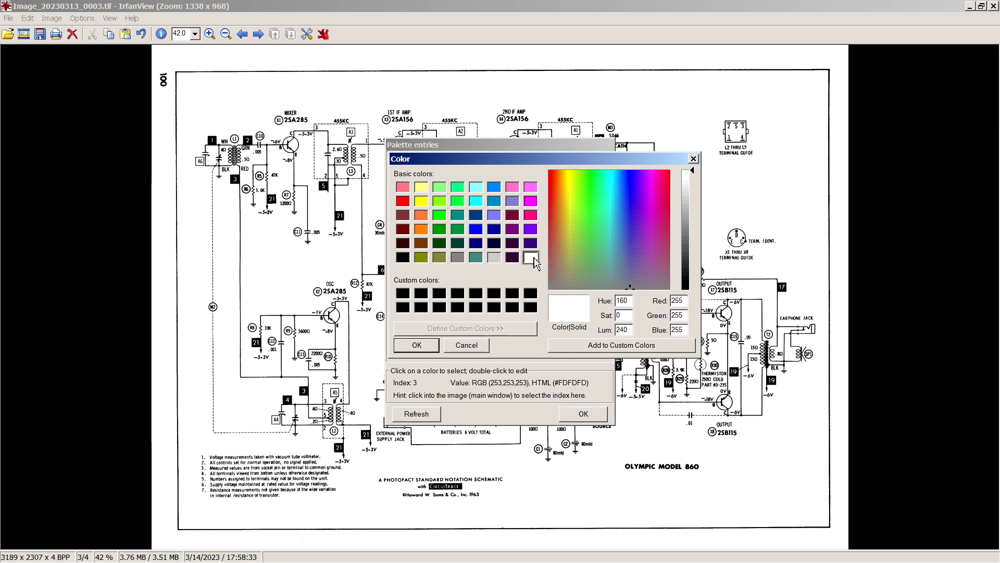
pyautogui.click(417, 346)
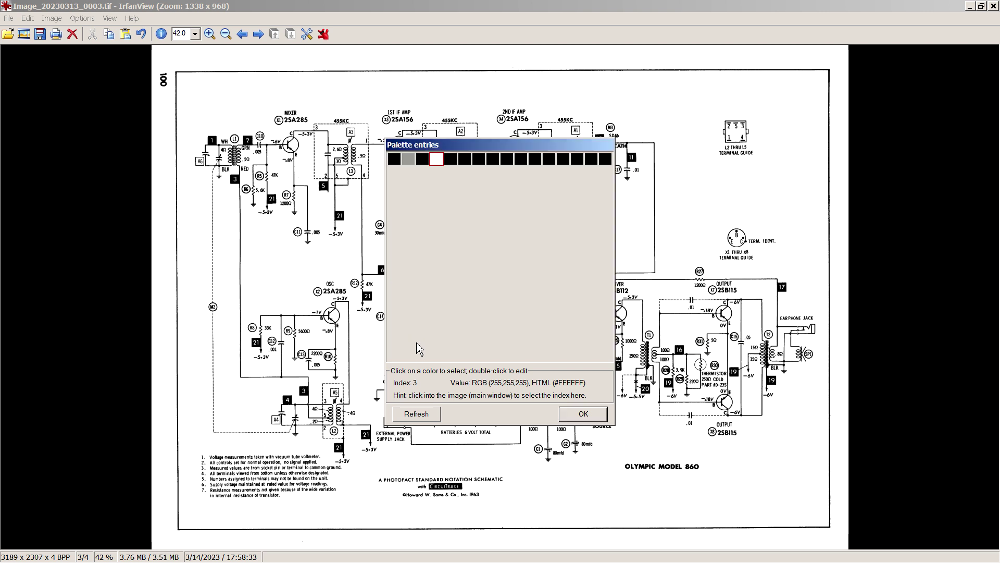
pyautogui.click(583, 414)
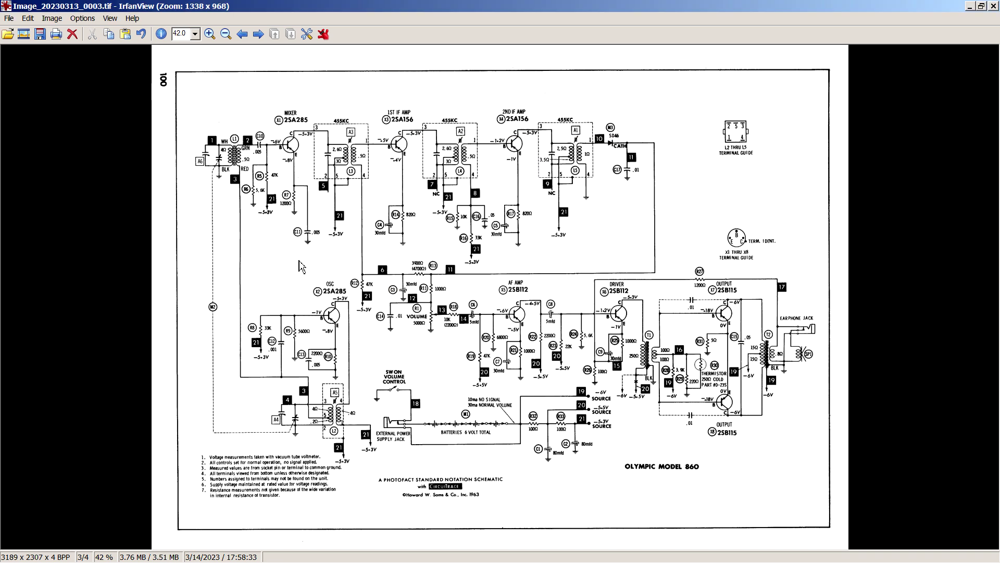
# Step: Save the circuit diagram page in the RM folder as a PNG named olympic_860_sch1
pyautogui.press('s')
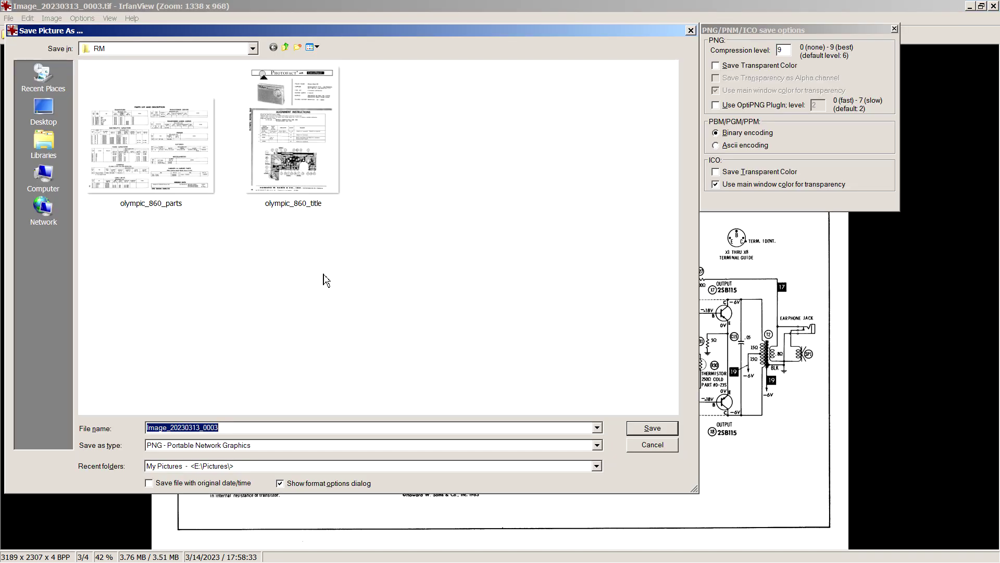
pyautogui.click(300, 208)
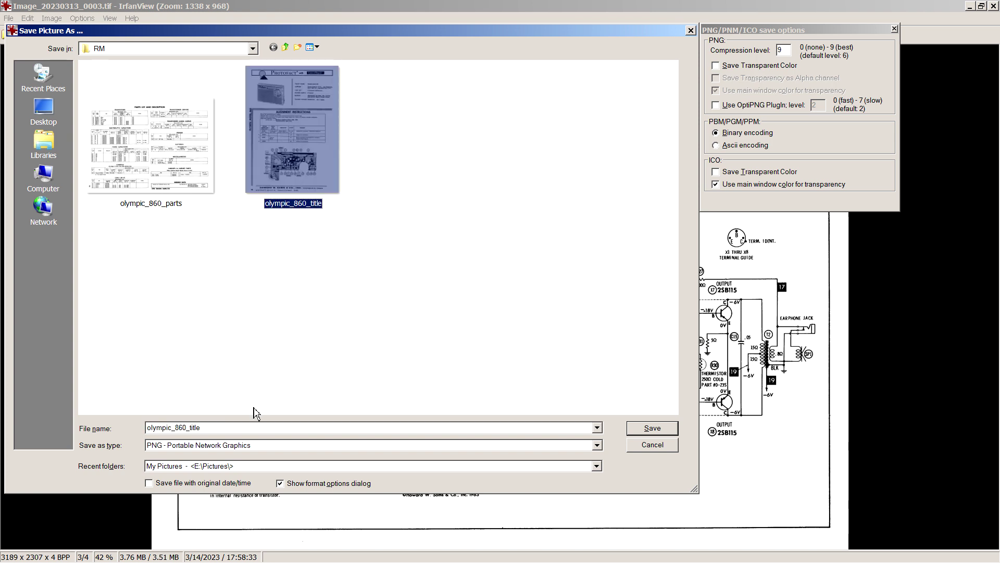
pyautogui.click(219, 426)
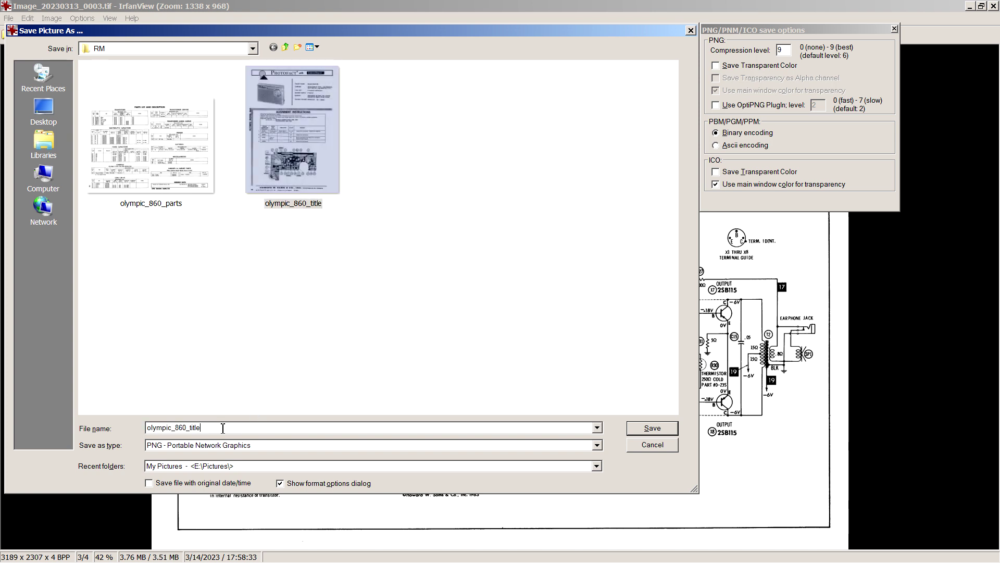
pyautogui.press('BackSpace')
pyautogui.press('BackSpace')
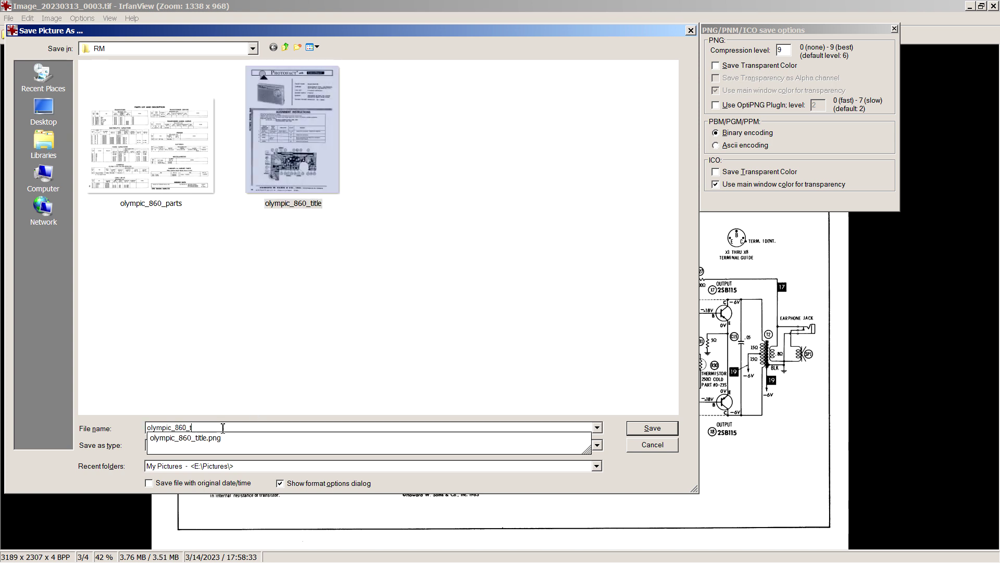
pyautogui.press('BackSpace')
pyautogui.write('sch1')
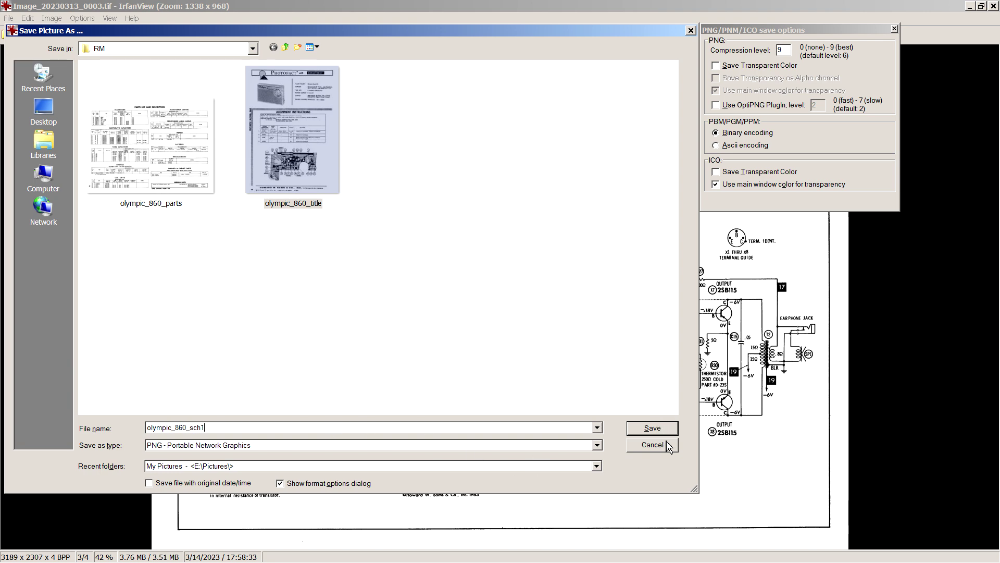
pyautogui.click(657, 427)
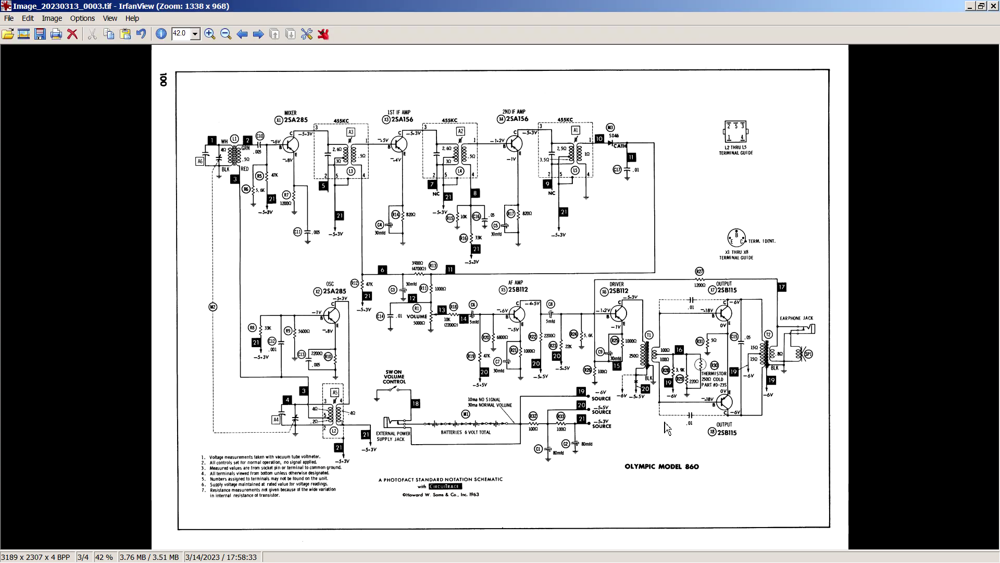
# Step: Switch to Windows Explorer, check the file details of olympic_860_sch1 in the RM folder, and return to IrfanView
pyautogui.click(355, 556)
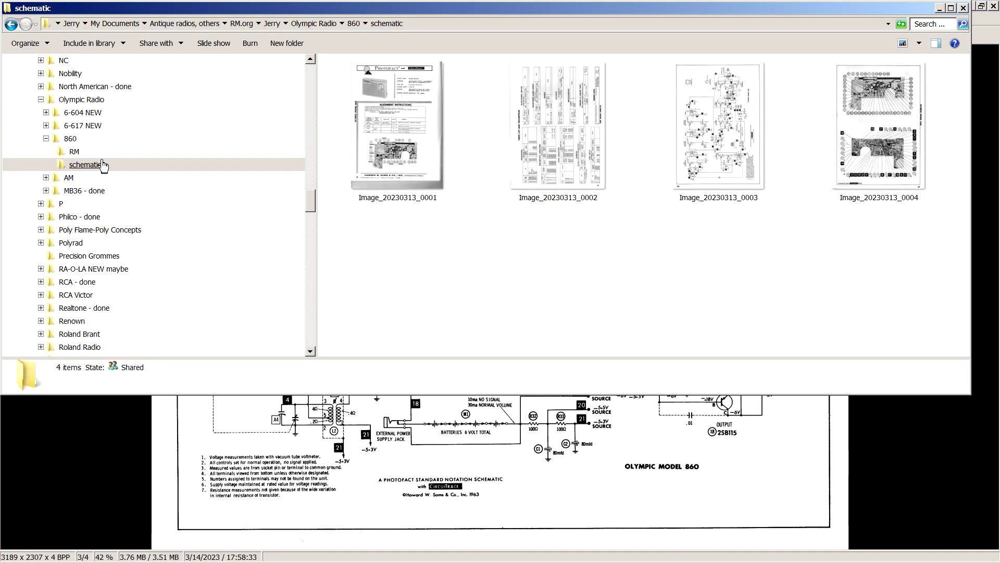
pyautogui.click(75, 152)
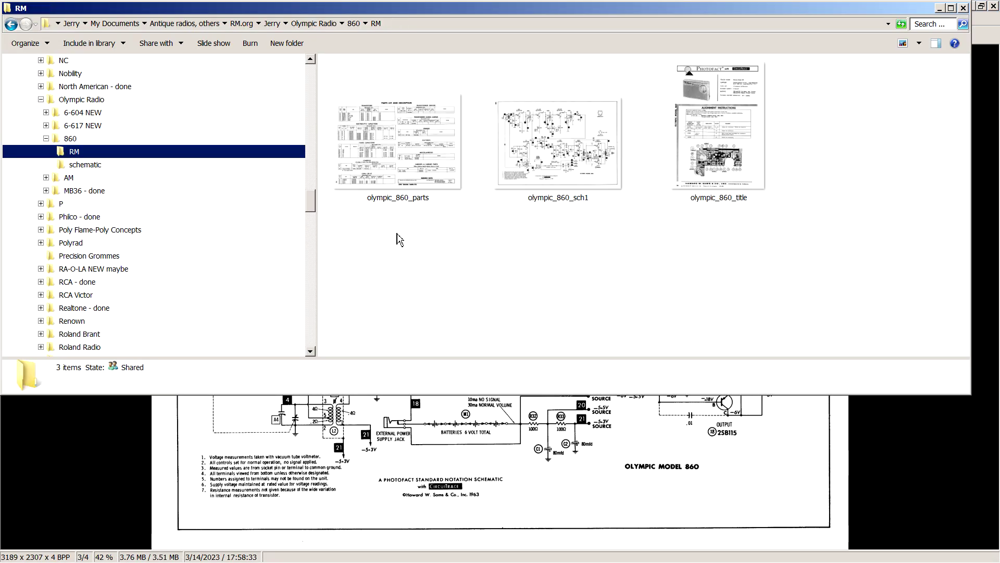
pyautogui.click(597, 153)
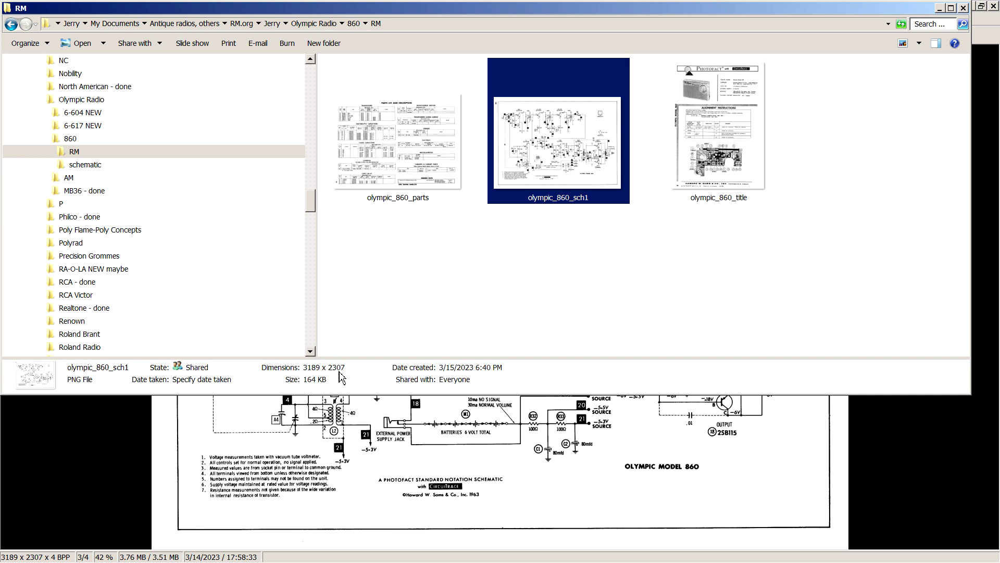
pyautogui.click(83, 166)
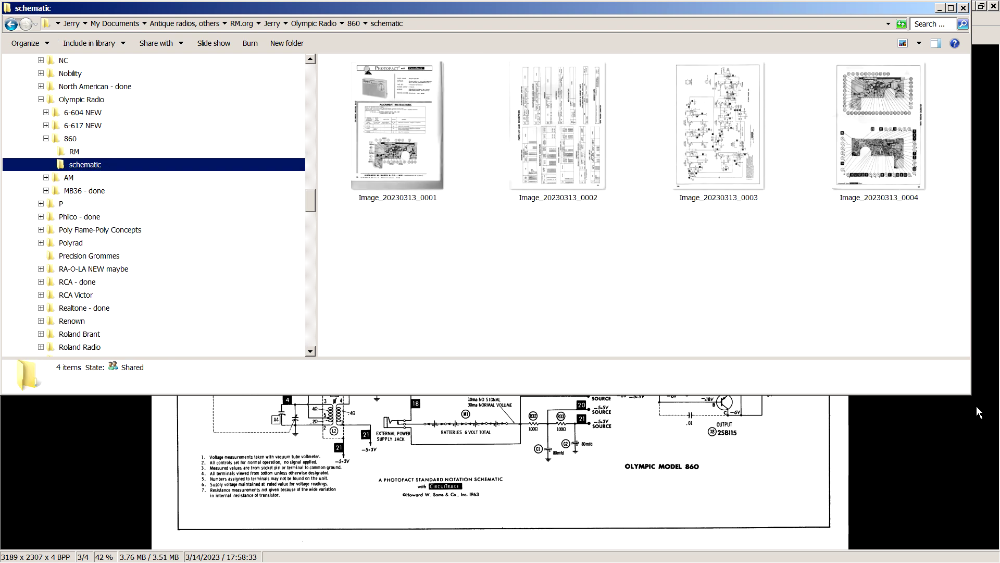
pyautogui.click(968, 444)
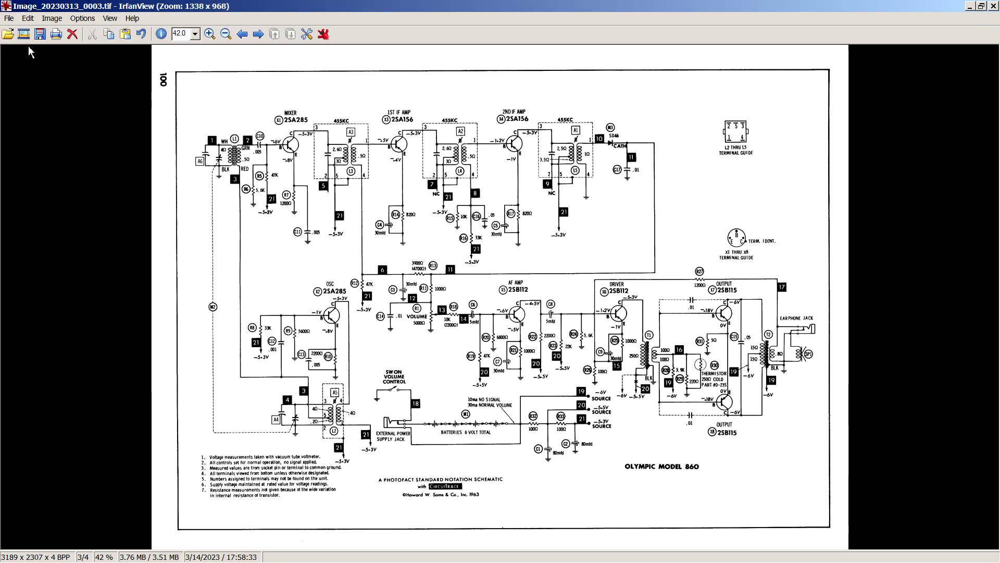
# Step: Open the scan Image_20230313_0004 from the schematic folder
pyautogui.click(7, 34)
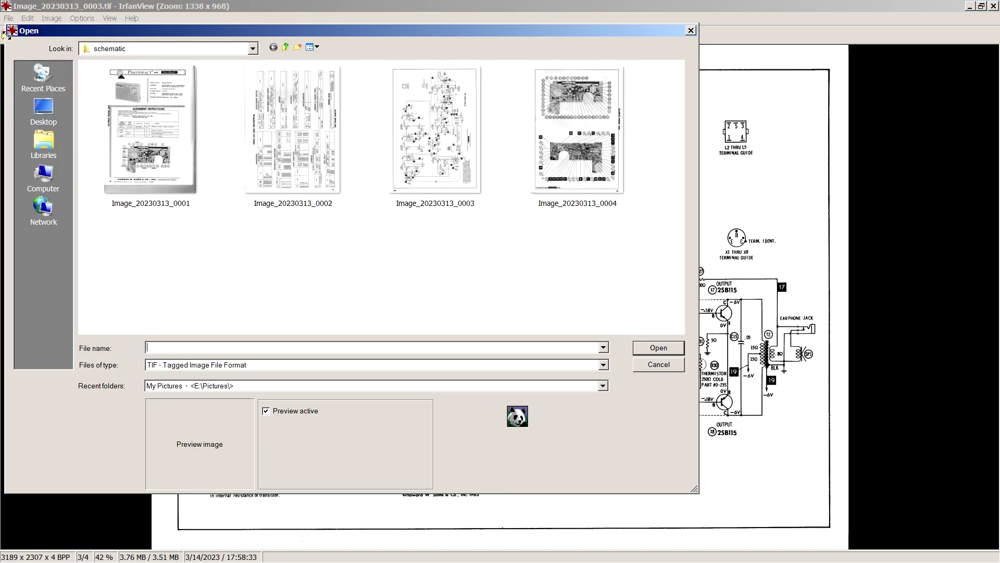
pyautogui.click(569, 148)
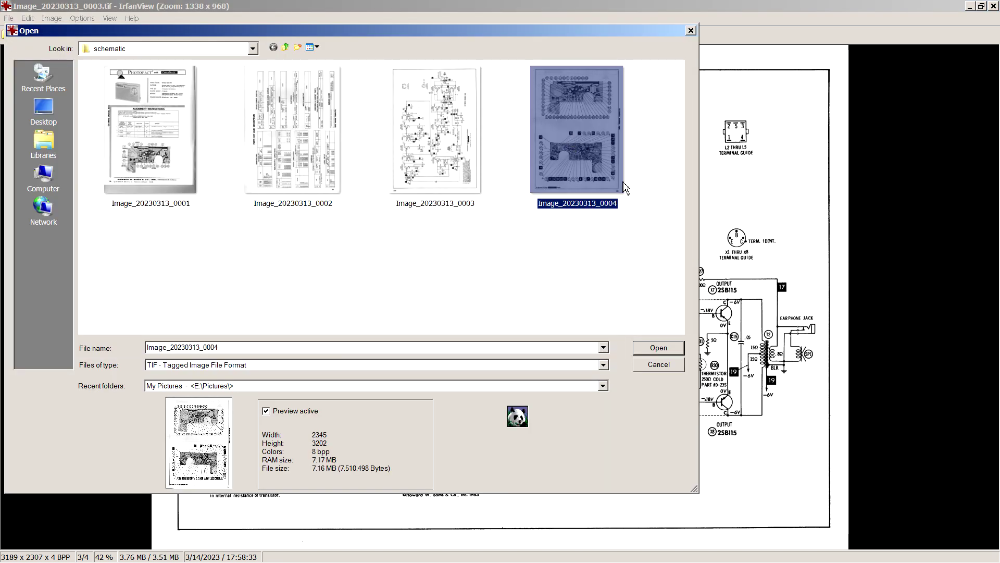
pyautogui.press('Return')
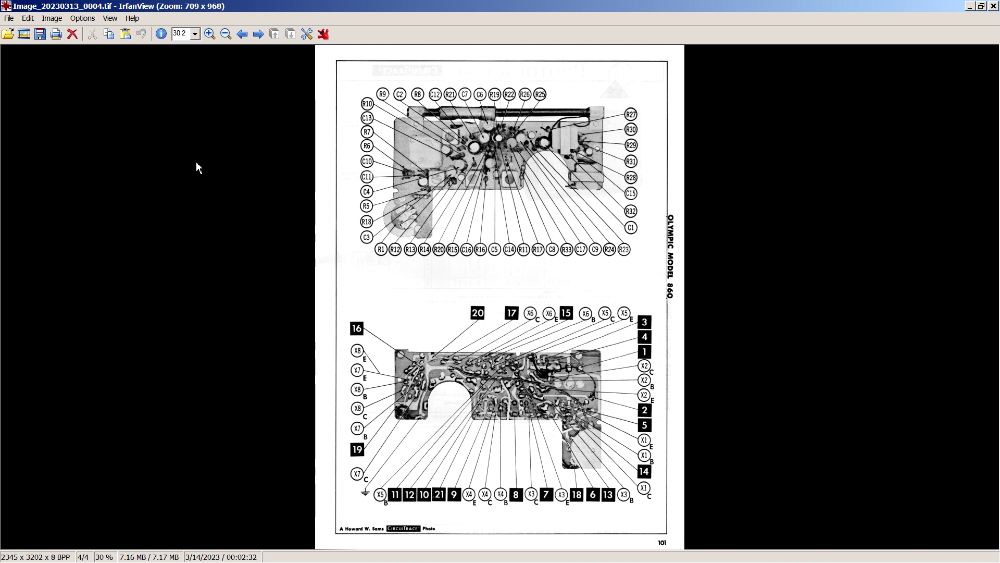
# Step: Resize the circuit board photo page to a height of 27 cm with the aspect ratio preserved
pyautogui.hotkey('ctrl', 'r')
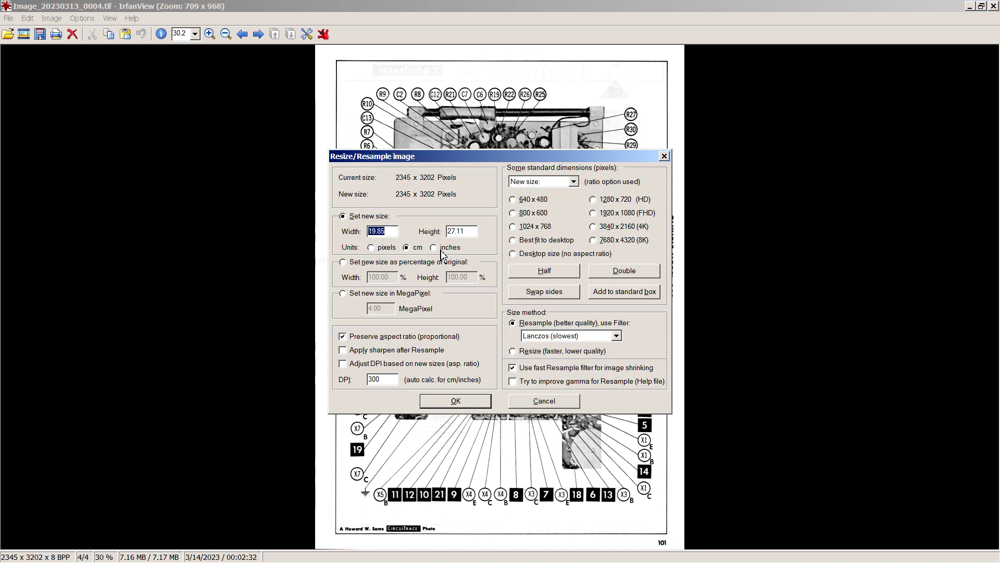
pyautogui.doubleClick(475, 231)
pyautogui.write('27')
pyautogui.click(457, 408)
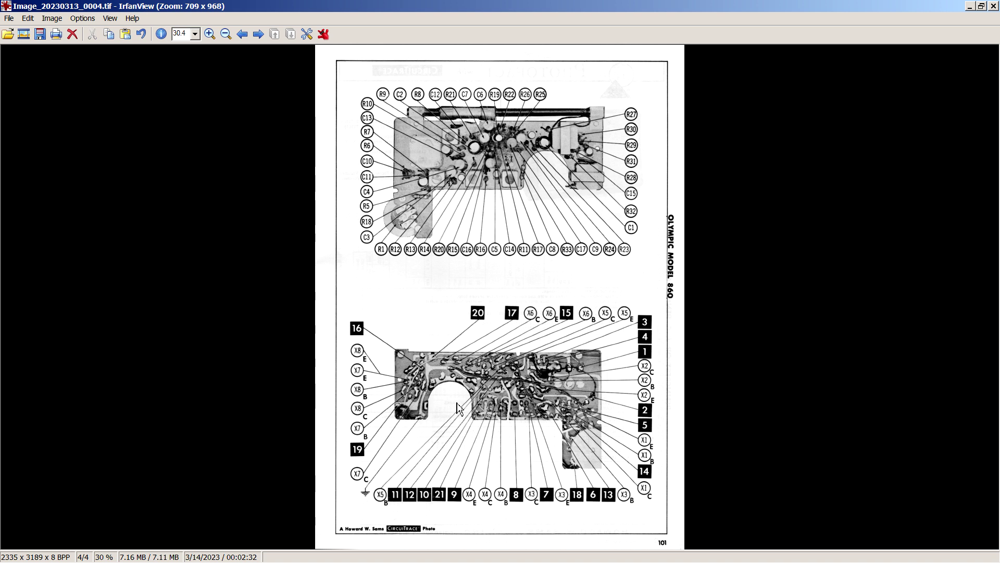
# Step: Decrease the circuit board photo page's color depth to a custom 4 colors as a grayscale image
pyautogui.click(52, 19)
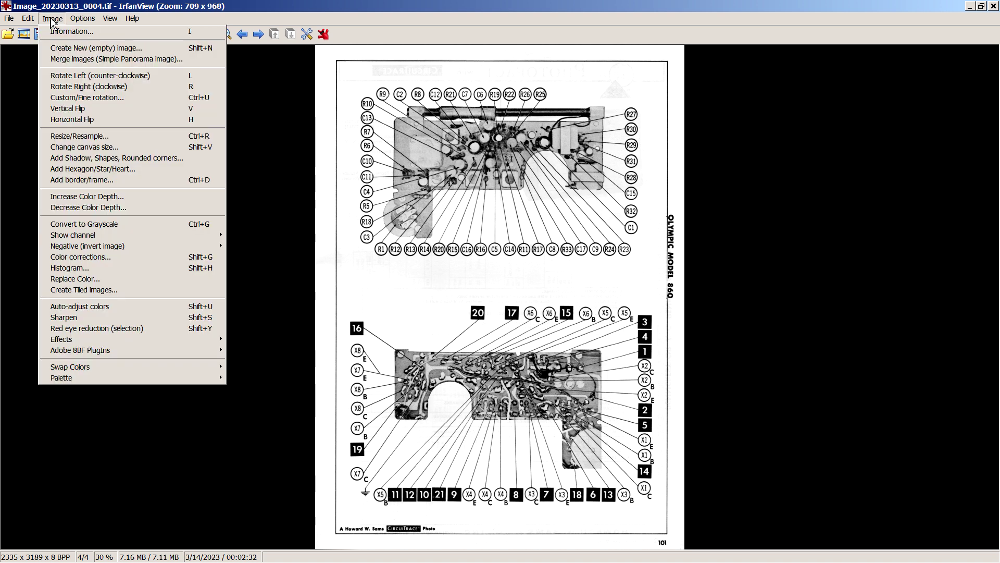
pyautogui.click(99, 207)
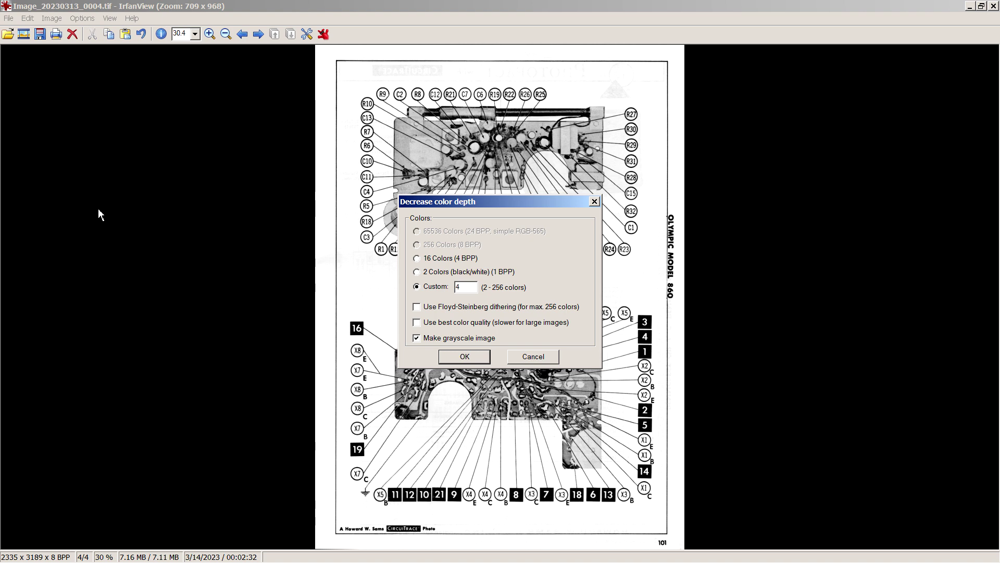
pyautogui.click(471, 360)
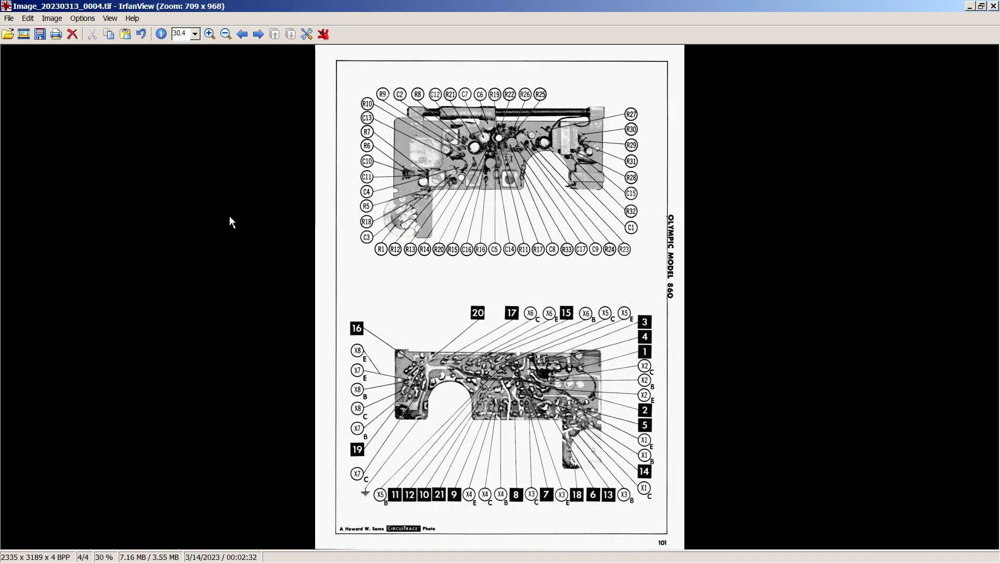
# Step: Apply color corrections to the circuit board photo page with contrast 77 and gamma 0.46
pyautogui.click(52, 18)
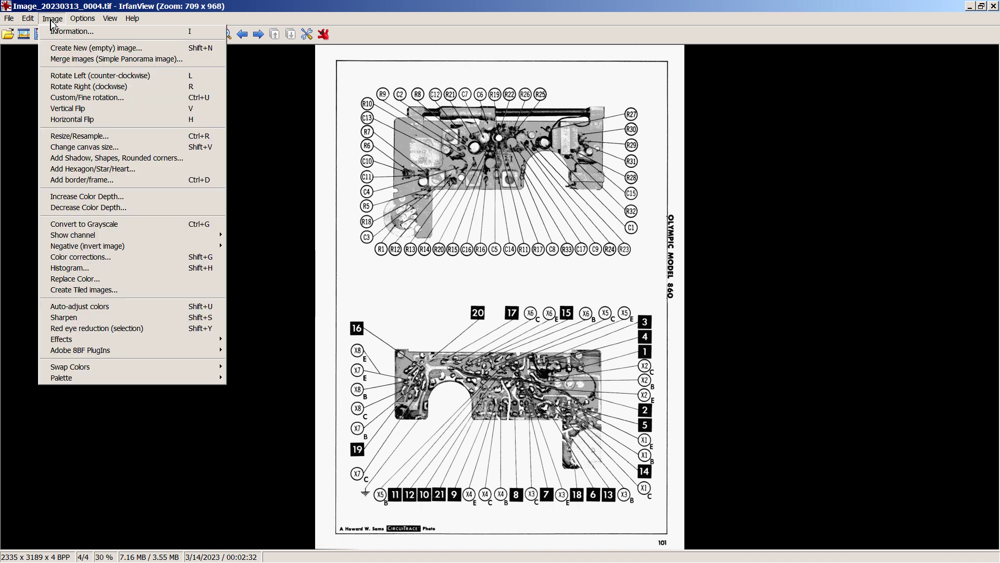
pyautogui.click(102, 257)
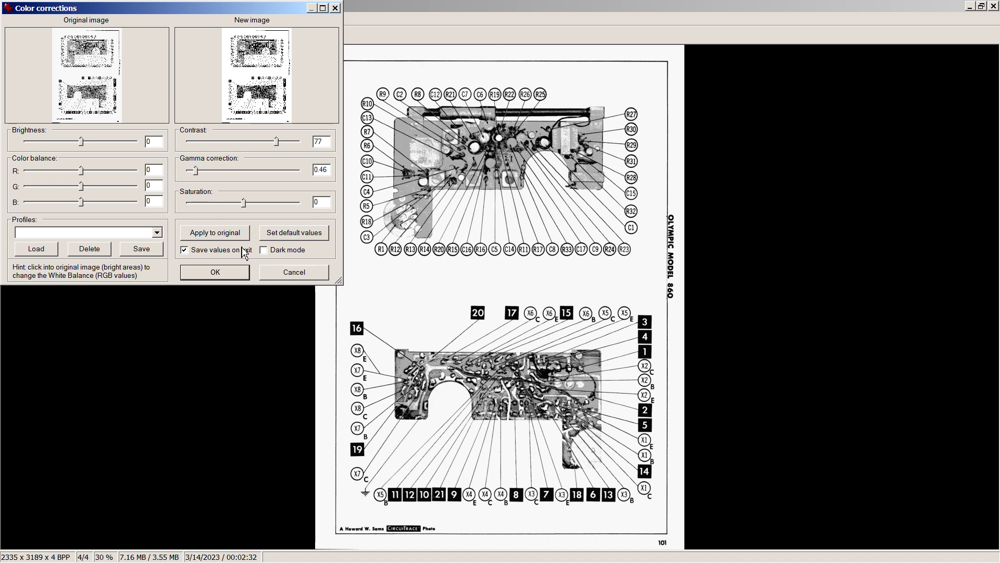
pyautogui.click(217, 233)
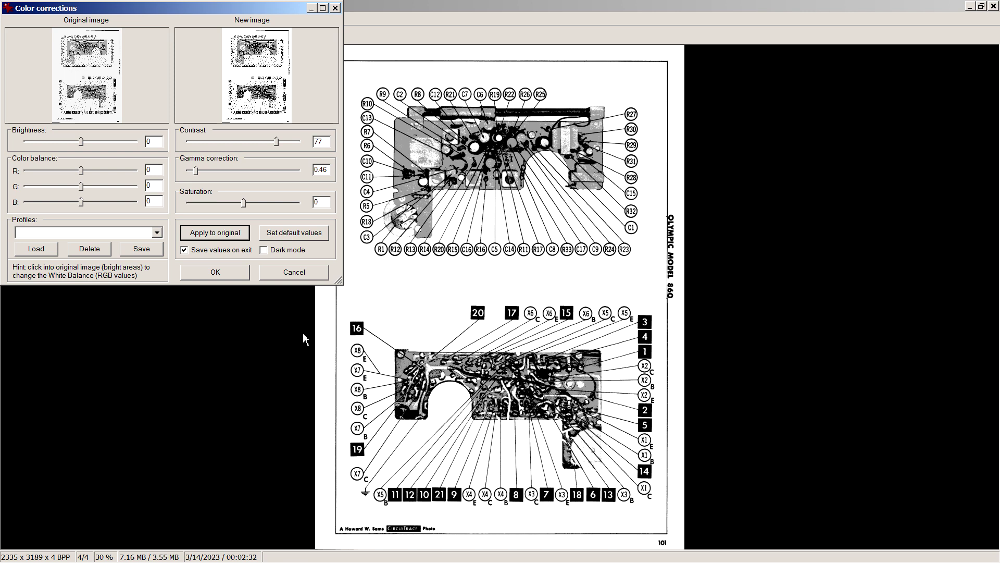
pyautogui.click(220, 280)
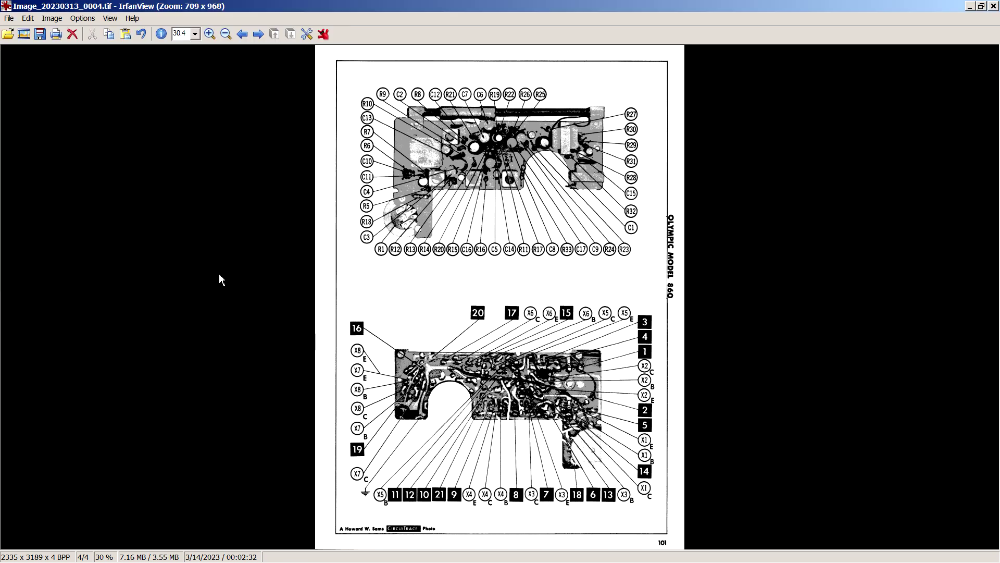
# Step: Change the circuit board photo page's near-white palette entry, index 3, to pure white
pyautogui.click(52, 18)
pyautogui.moveTo(73, 383)
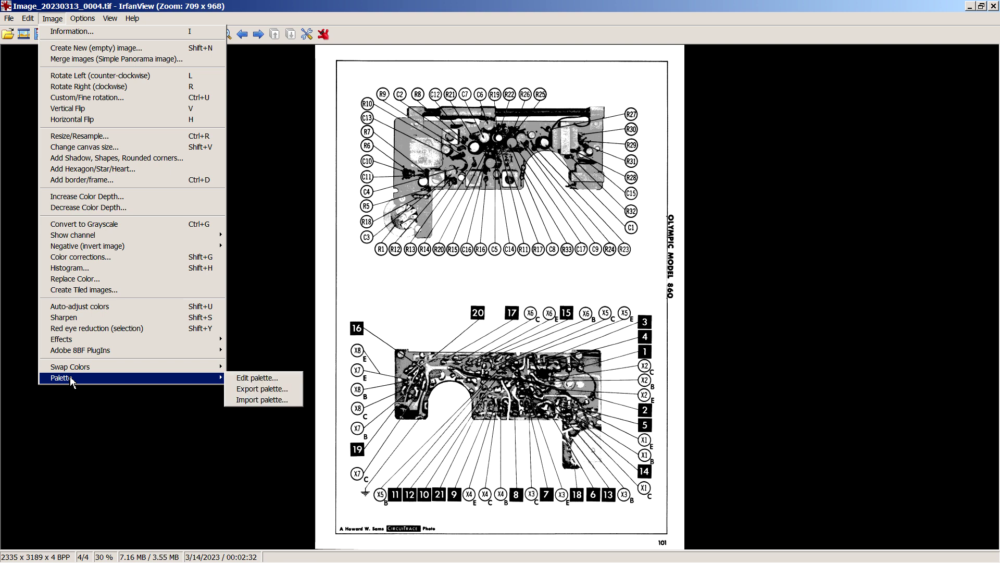
pyautogui.click(257, 377)
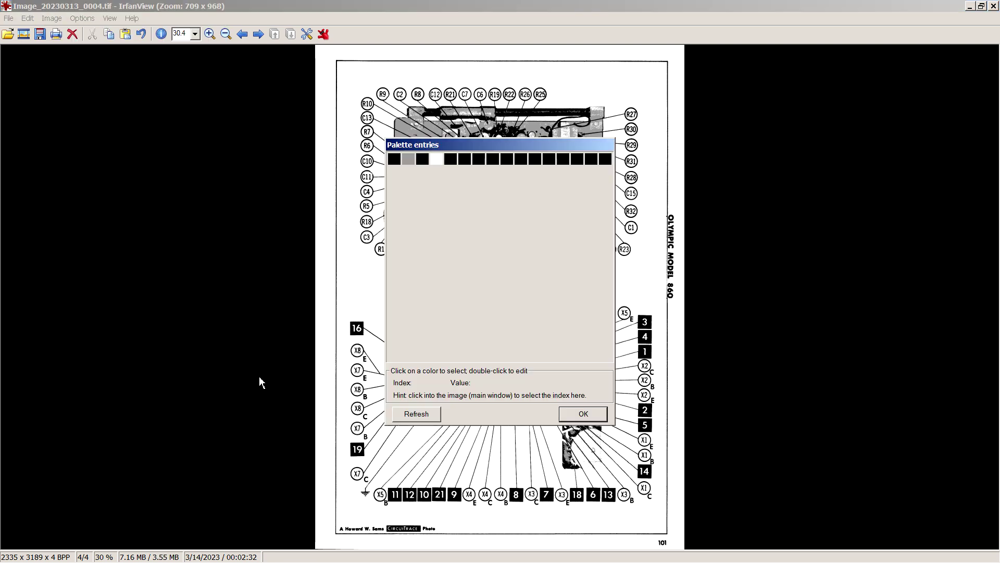
pyautogui.click(439, 162)
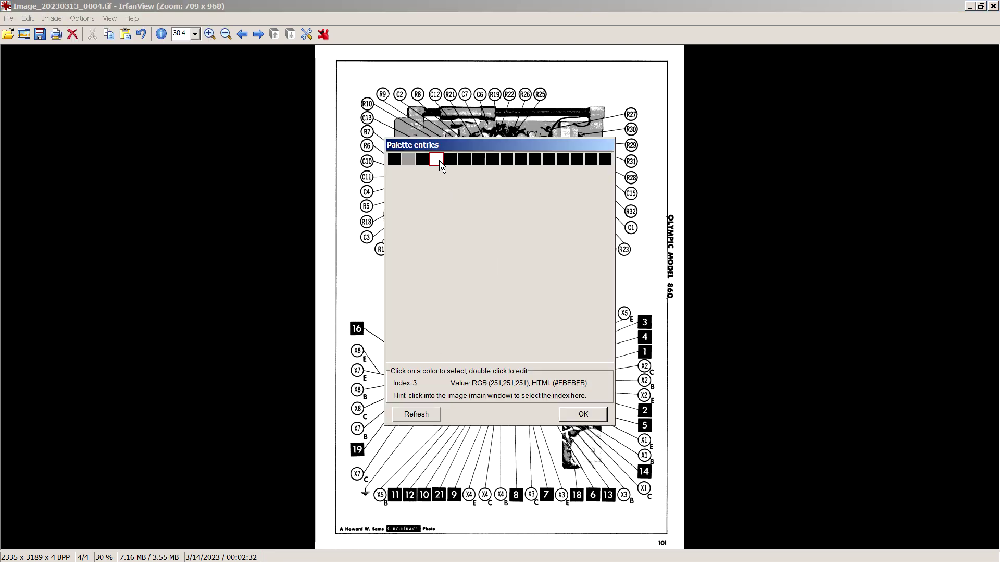
pyautogui.doubleClick(440, 164)
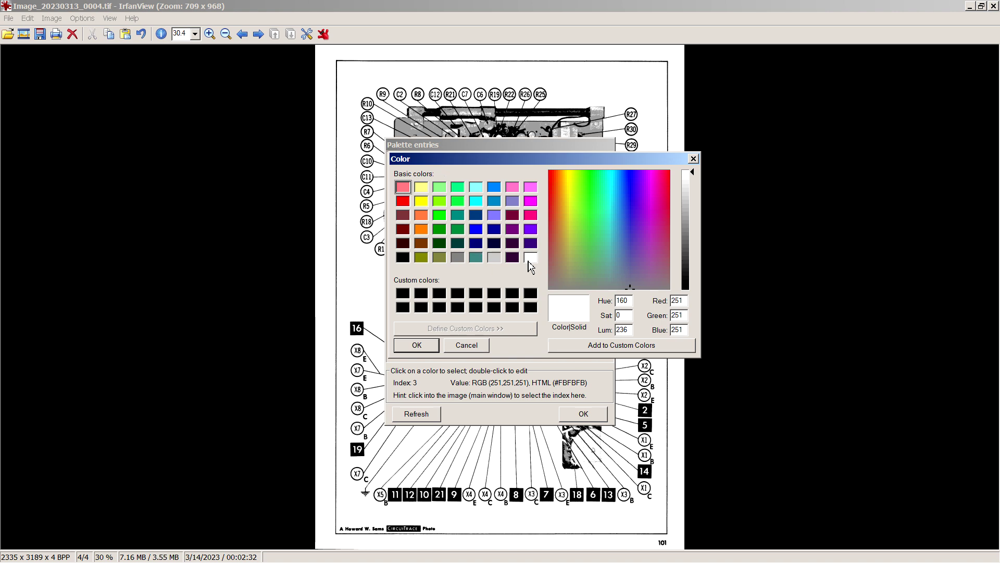
pyautogui.click(530, 259)
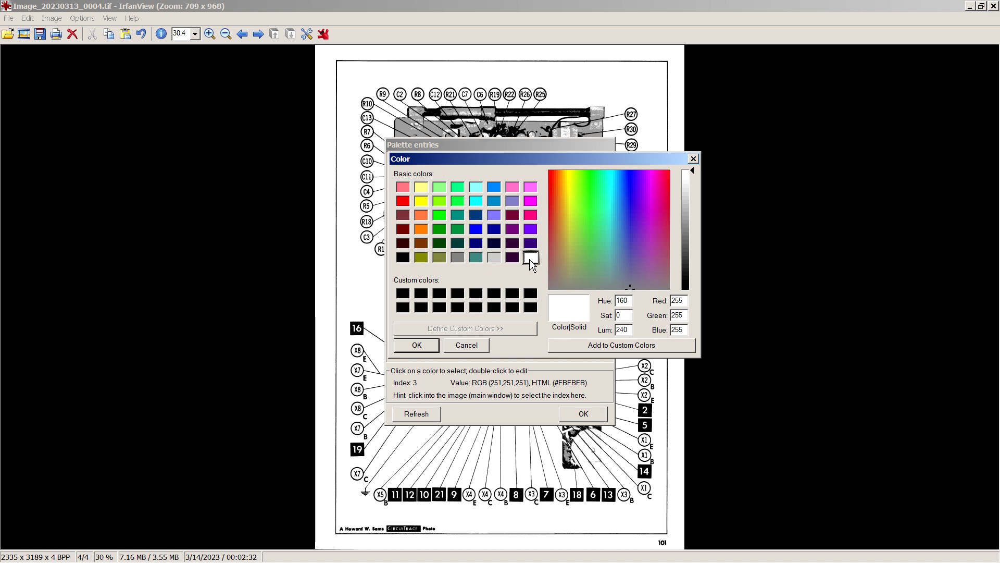
pyautogui.click(417, 346)
pyautogui.click(582, 414)
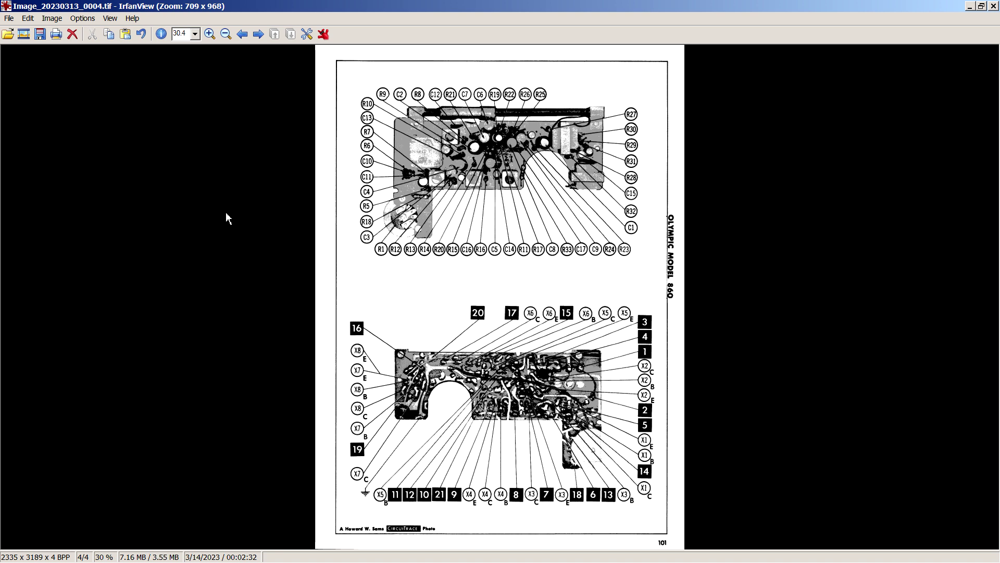
# Step: Save the circuit board photo page as a PNG named olympic_860_layout in the RM folder
pyautogui.press('s')
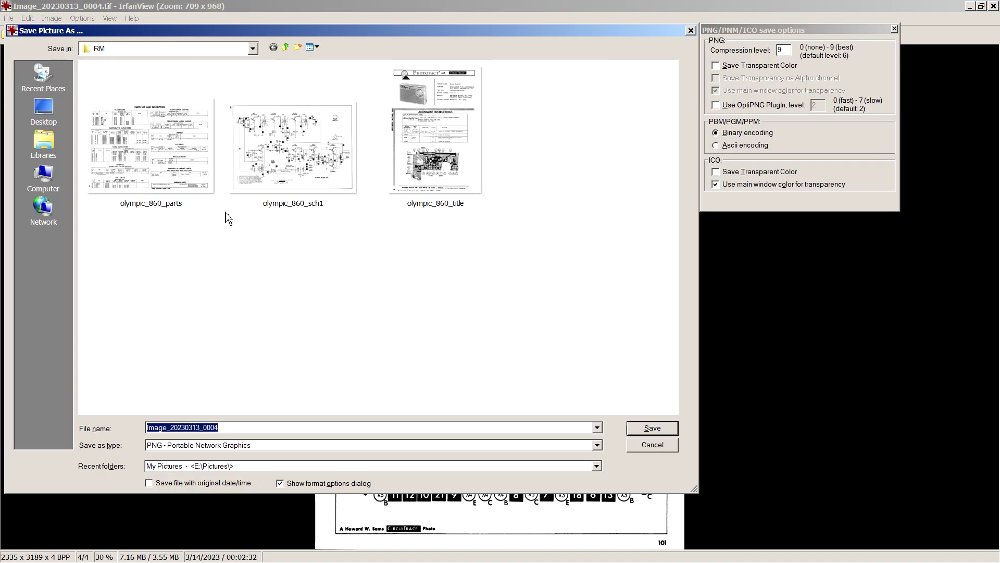
pyautogui.click(447, 211)
pyautogui.click(228, 426)
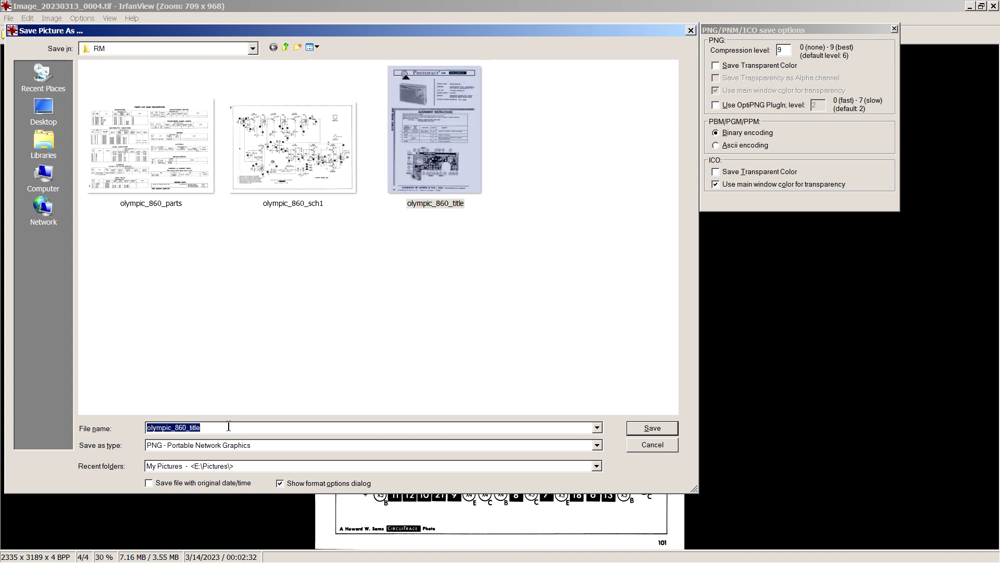
pyautogui.click(235, 426)
pyautogui.press('BackSpace')
pyautogui.press('BackSpace')
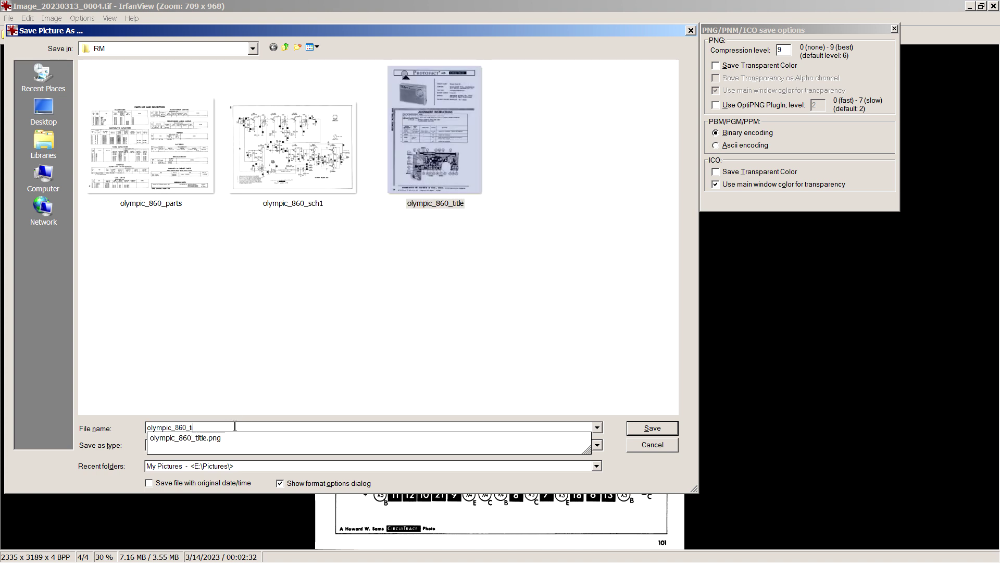
pyautogui.press('BackSpace')
pyautogui.write('layou')
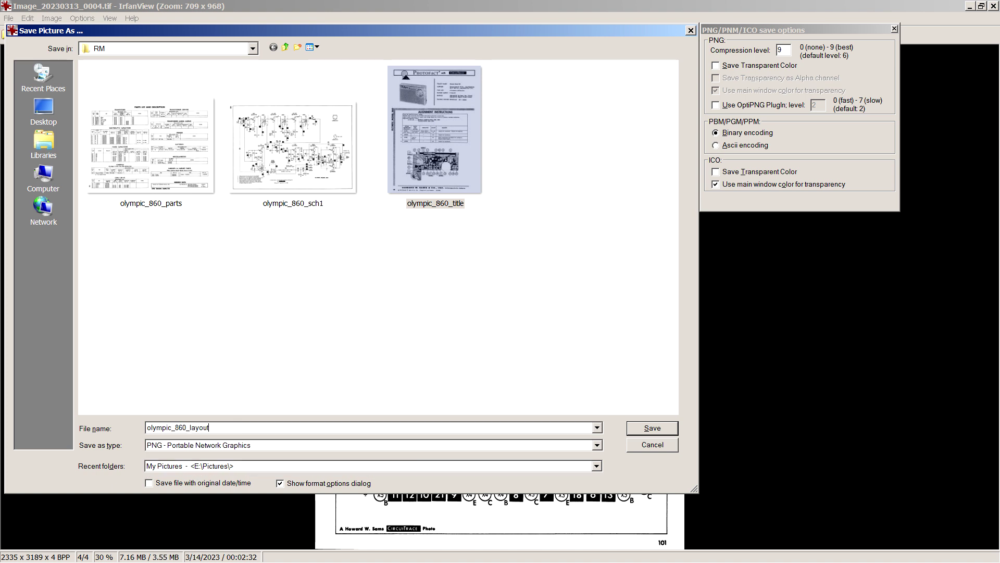
pyautogui.click(651, 434)
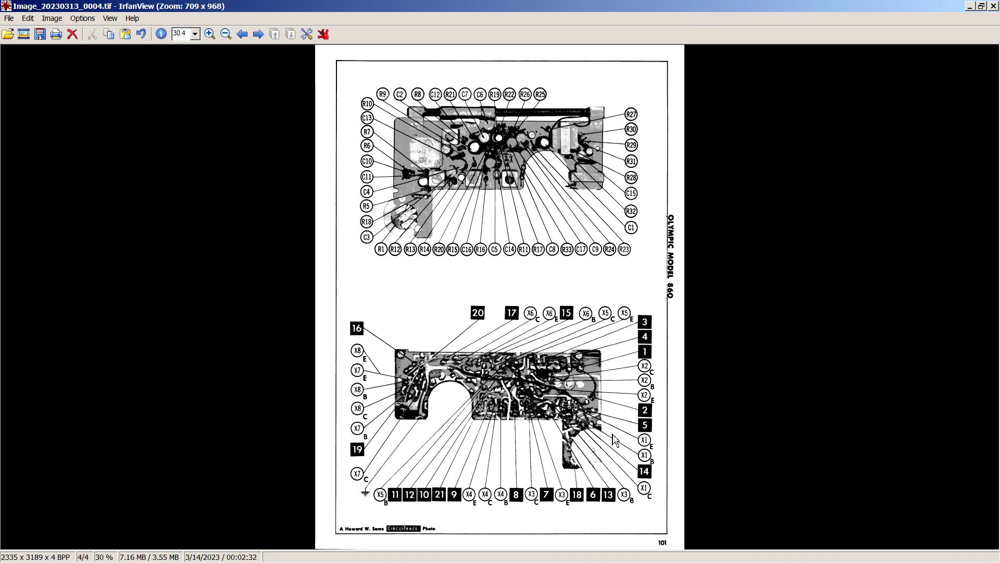
# Step: Switch to the file explorer and check the olympic_860_layout file's details in the 860 project's RM folder
pyautogui.click(356, 553)
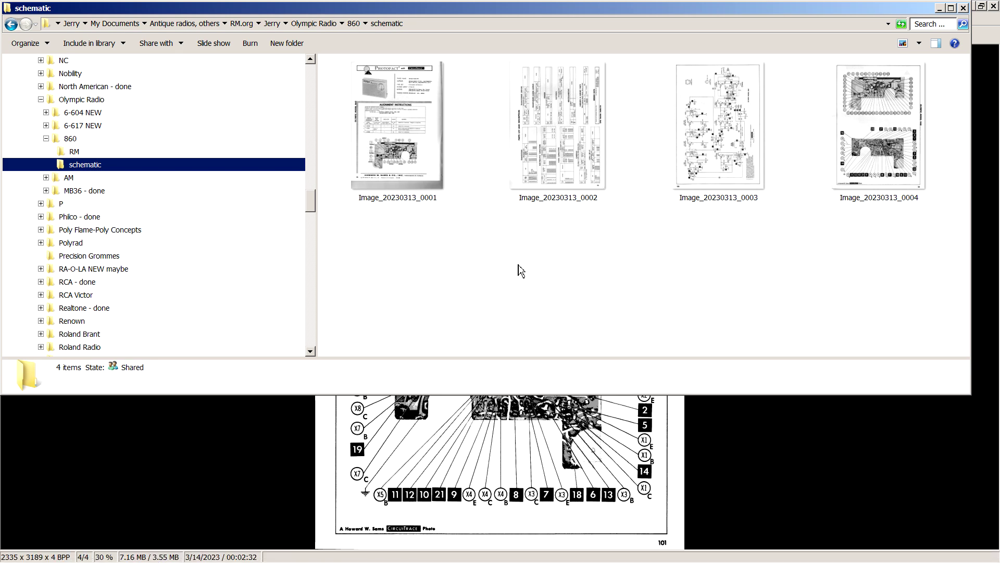
pyautogui.click(76, 152)
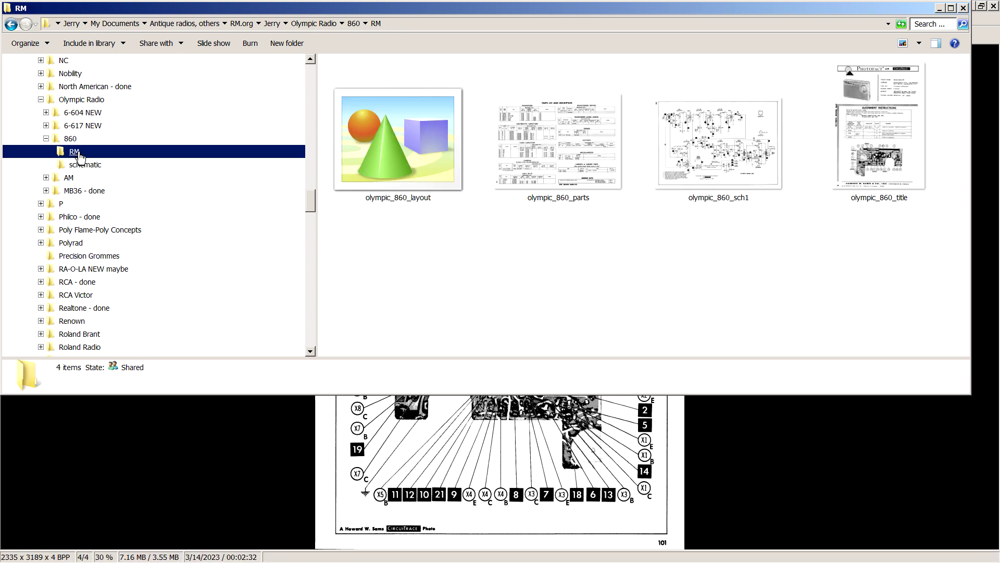
pyautogui.click(419, 177)
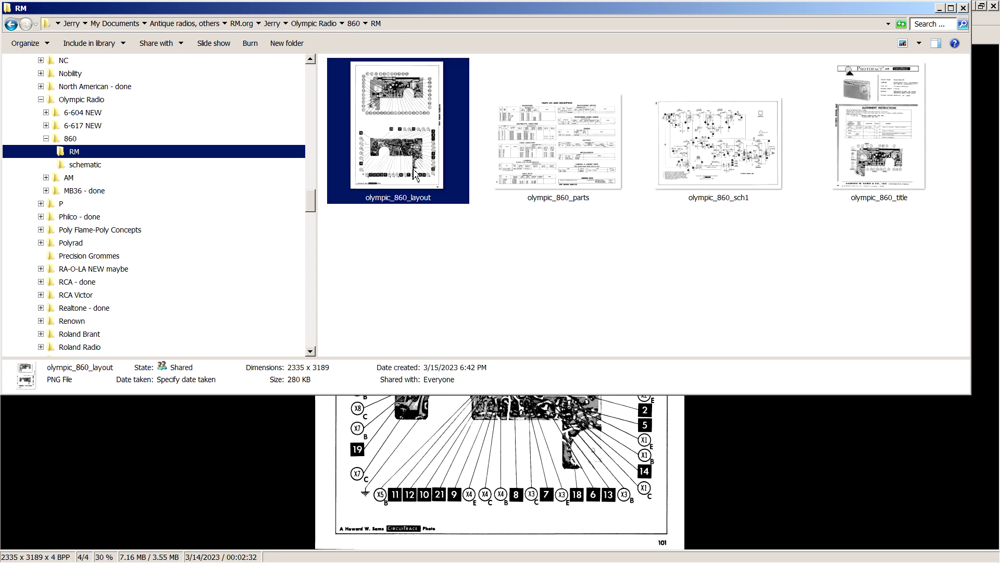